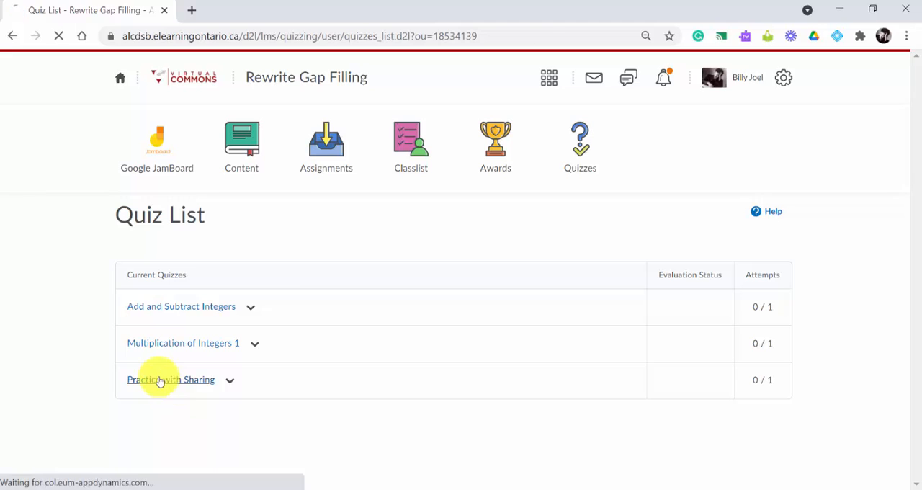
# Start the Practice with Sharing quiz from its summary page
pyautogui.scroll(-2, 318, 274)
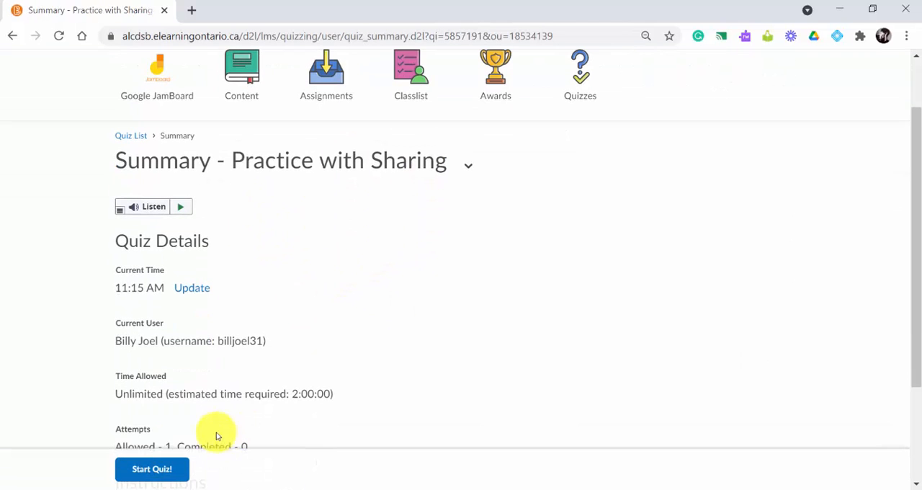
pyautogui.click(141, 469)
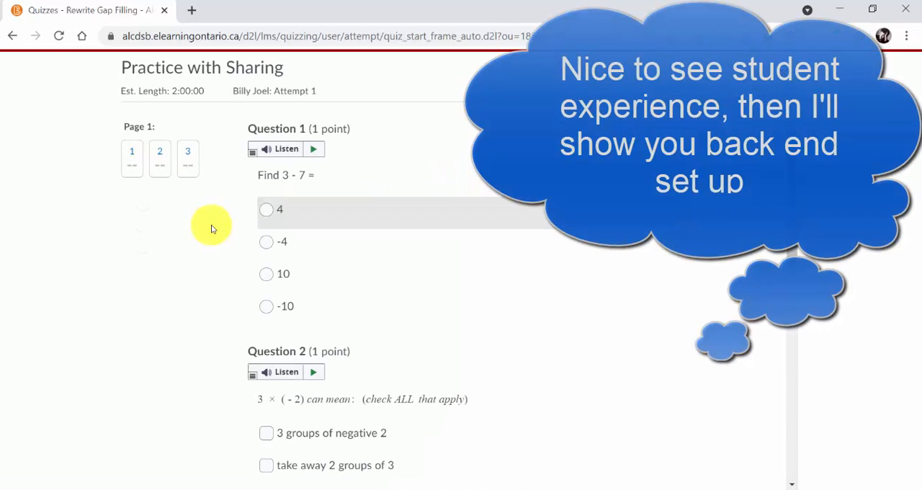
# Answer question 1 with -4 and check all three options for question 2
pyautogui.click(264, 241)
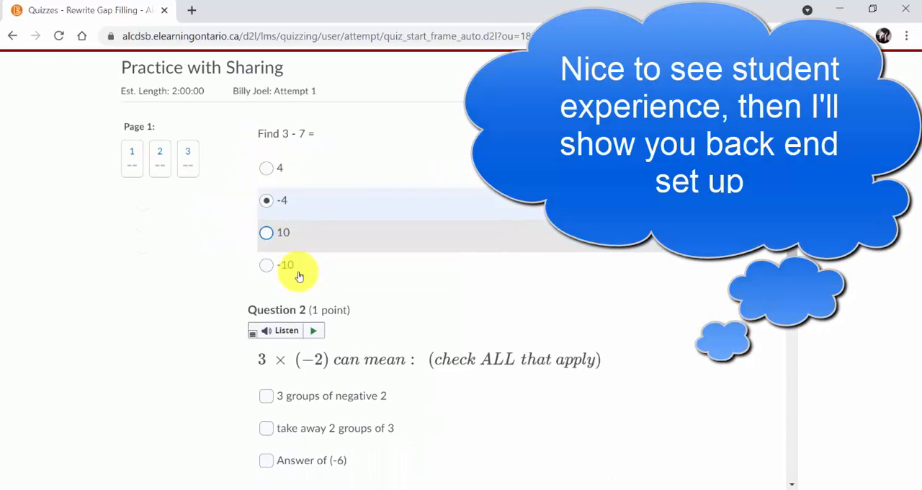
pyautogui.scroll(-2, 298, 271)
pyautogui.click(266, 325)
pyautogui.click(265, 301)
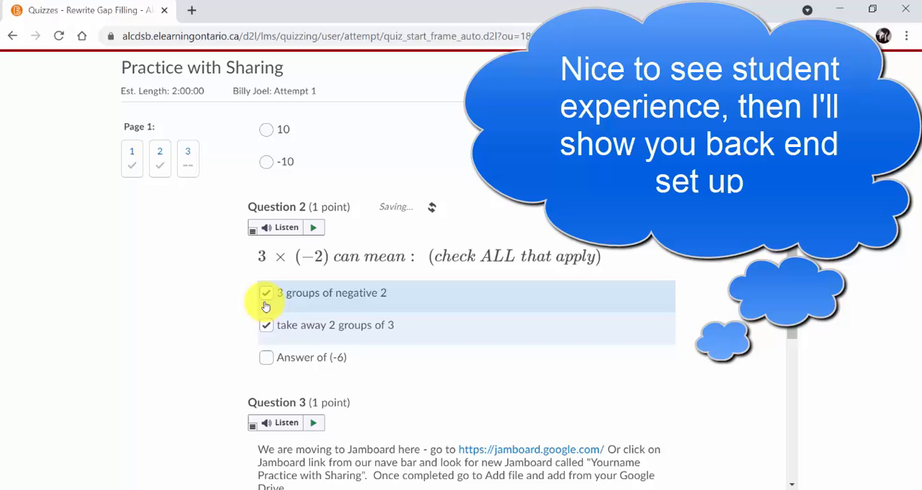
pyautogui.click(266, 358)
# Follow the Jamboard link in question 3 and open the student's Practice with Sharing jam
pyautogui.scroll(-2, 288, 339)
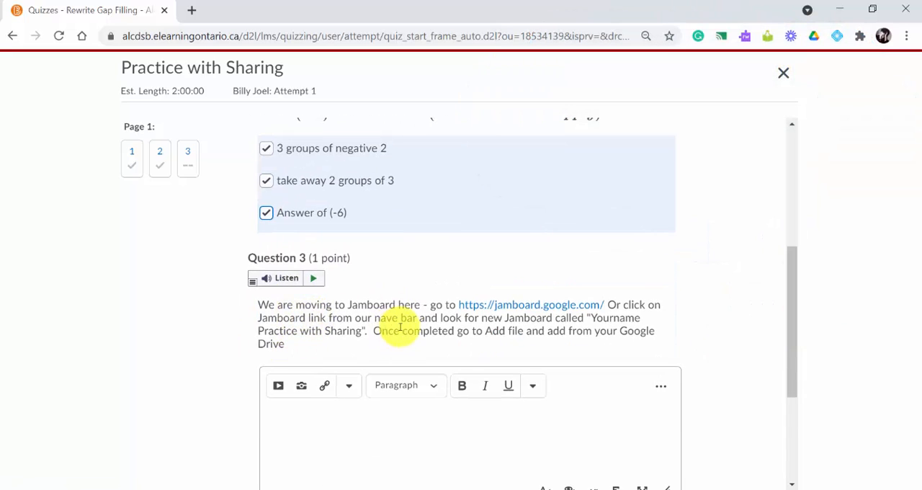
pyautogui.scroll(-1, 400, 327)
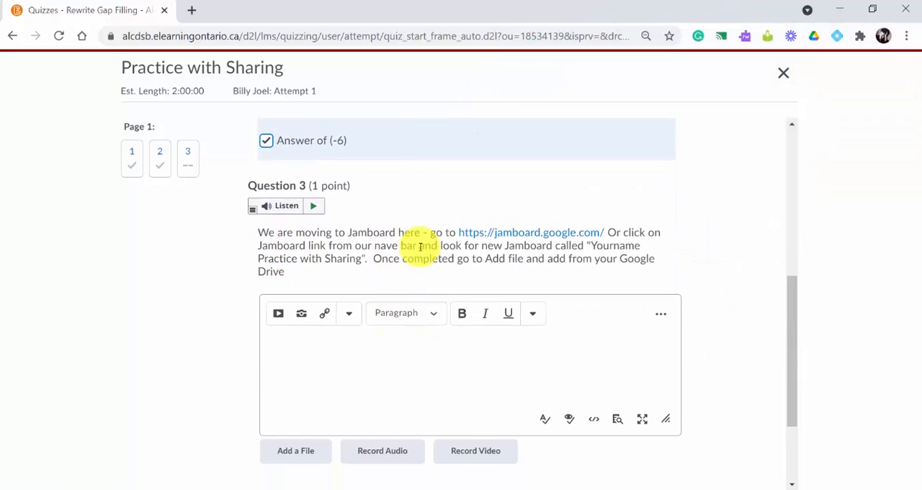
pyautogui.click(534, 233)
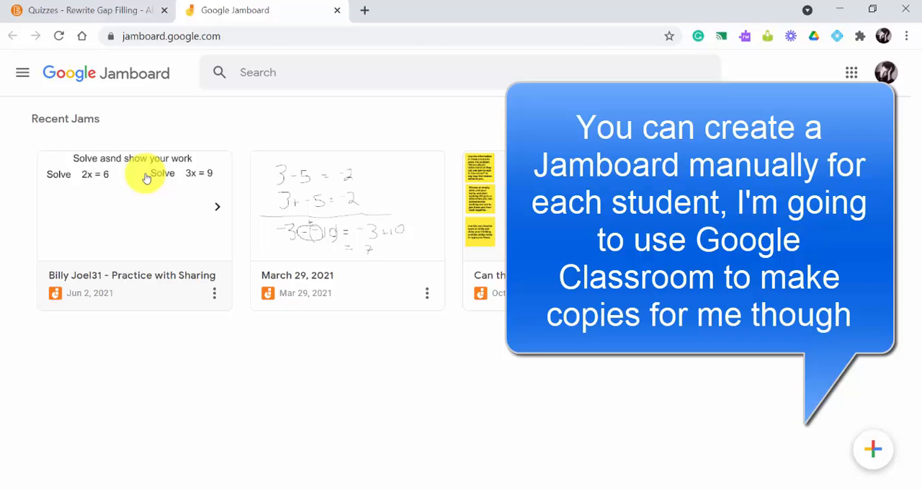
pyautogui.click(147, 177)
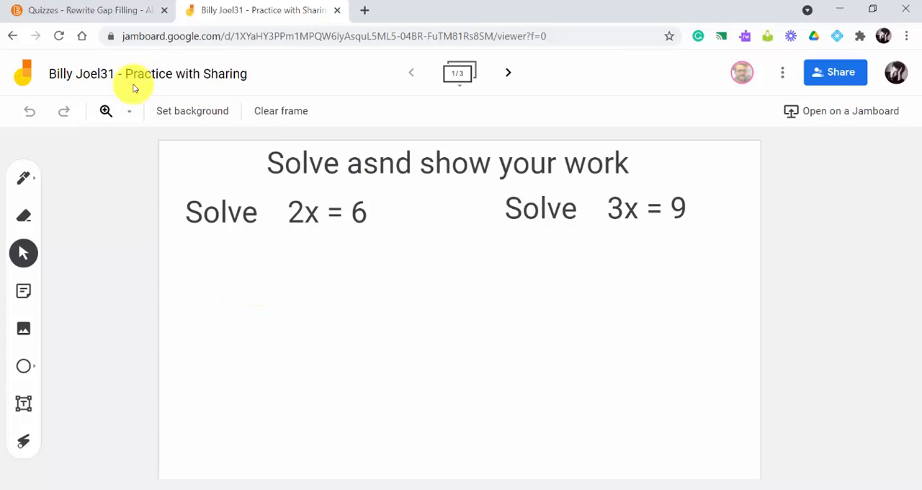
# Write a division by 2 under both sides of 2x = 6 with the pen and erase the stray scribble
pyautogui.click(24, 182)
pyautogui.moveTo(184, 304)
pyautogui.mouseDown()
pyautogui.moveTo(239, 305)
pyautogui.moveTo(303, 278)
pyautogui.mouseUp()
pyautogui.moveTo(274, 226)
pyautogui.mouseDown()
pyautogui.moveTo(342, 226)
pyautogui.moveTo(321, 249)
pyautogui.moveTo(393, 231)
pyautogui.mouseUp()
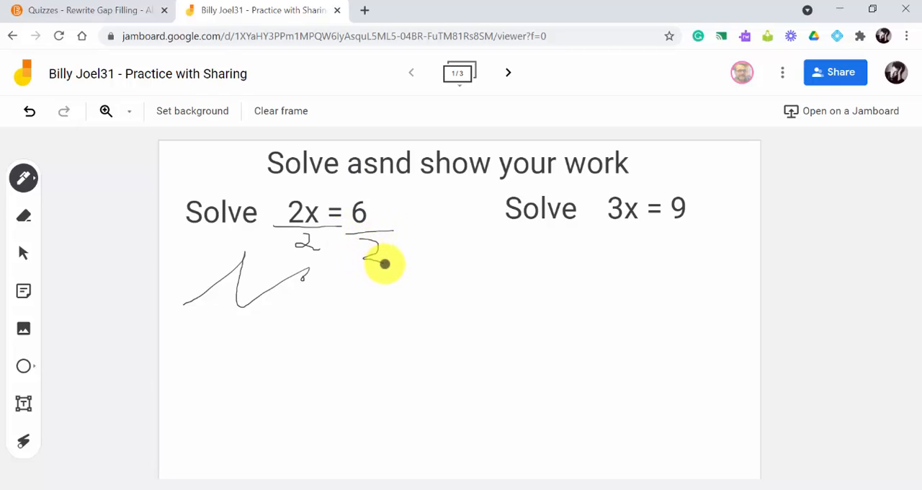
pyautogui.click(27, 223)
pyautogui.moveTo(181, 271)
pyautogui.mouseDown()
pyautogui.moveTo(232, 284)
pyautogui.moveTo(346, 270)
pyautogui.moveTo(304, 273)
pyautogui.moveTo(227, 323)
pyautogui.moveTo(231, 240)
pyautogui.moveTo(175, 309)
pyautogui.moveTo(251, 257)
pyautogui.moveTo(259, 302)
pyautogui.moveTo(182, 298)
pyautogui.mouseUp()
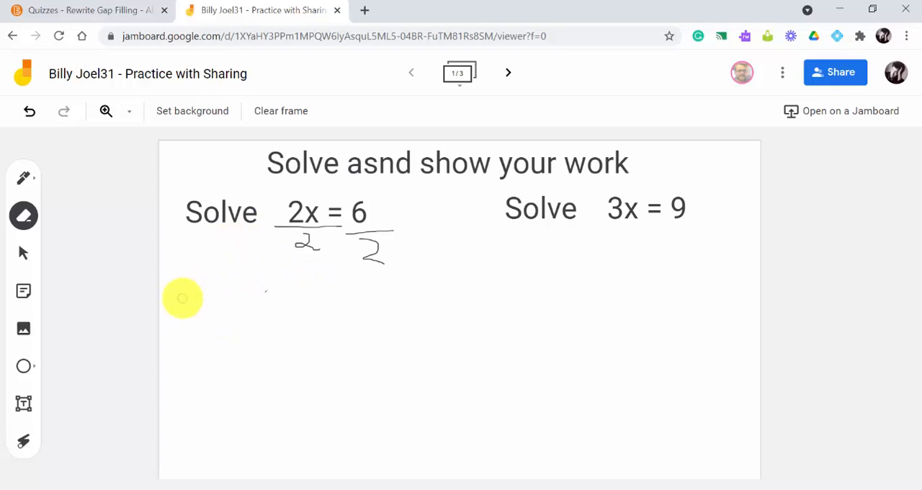
# Cross out the 2 and write x = 3 below the equation with the pen
pyautogui.click(23, 179)
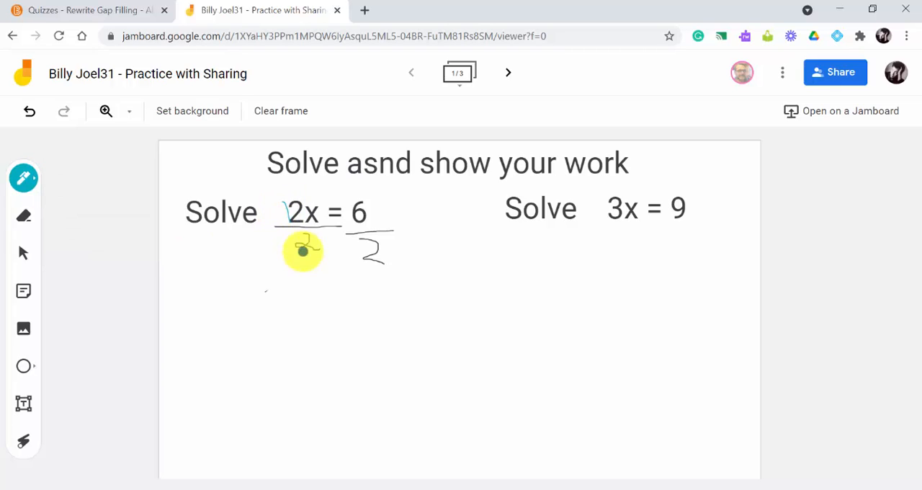
pyautogui.moveTo(305, 251); pyautogui.dragTo(305, 197)
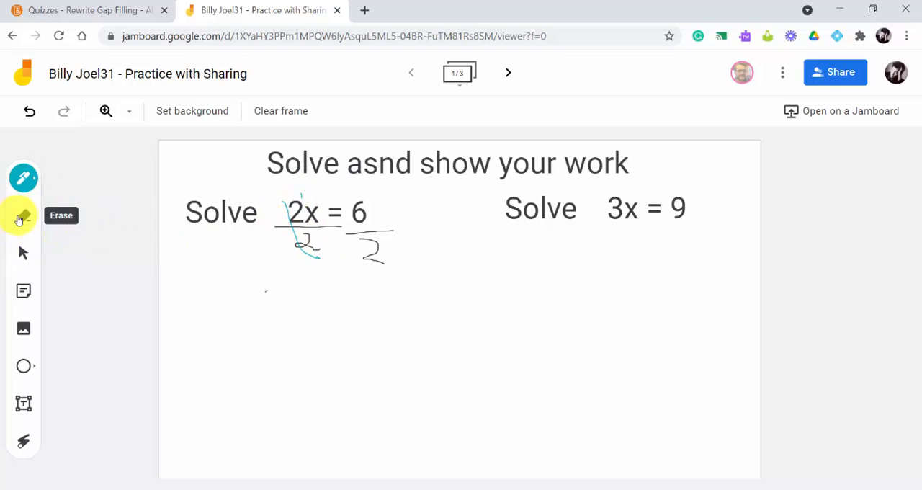
pyautogui.moveTo(299, 308)
pyautogui.mouseDown()
pyautogui.moveTo(331, 315)
pyautogui.moveTo(316, 313)
pyautogui.mouseUp()
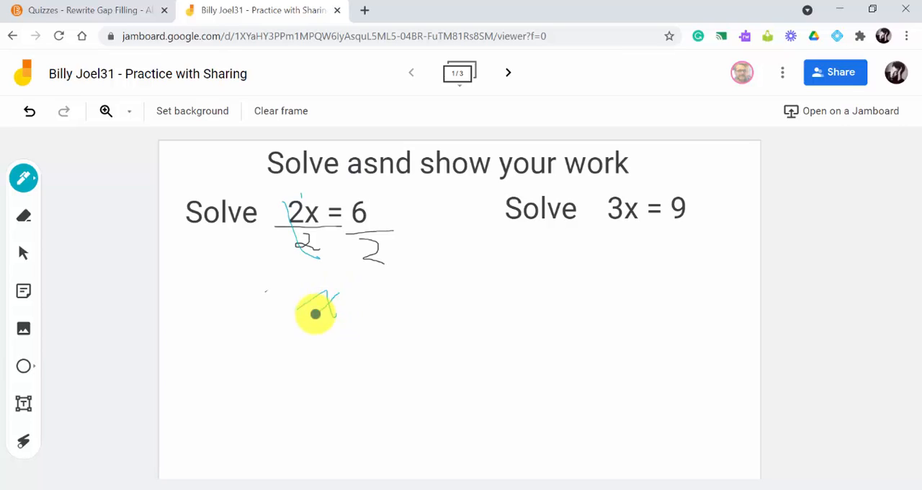
# Add a text box below the work containing rdtgret
pyautogui.click(23, 404)
pyautogui.click(241, 359)
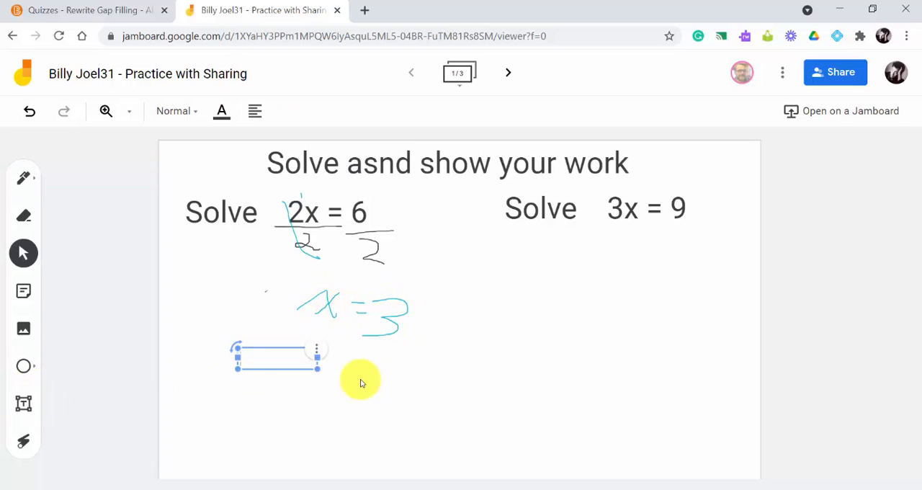
pyautogui.write('rdtgret')
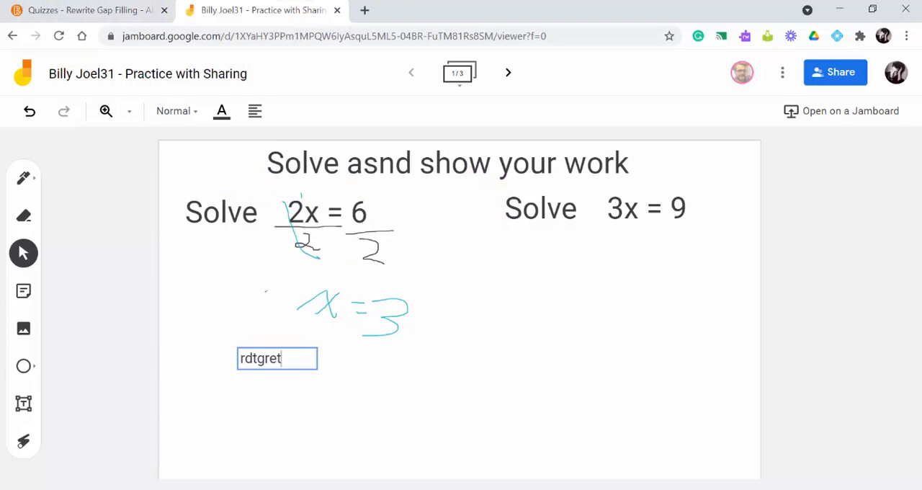
# Switch to the teacher's browser window and open the same Practice with Sharing jam to watch it live
pyautogui.hotkey('alt', 'Tab')
pyautogui.moveTo(0, 134); pyautogui.dragTo(357, 2)
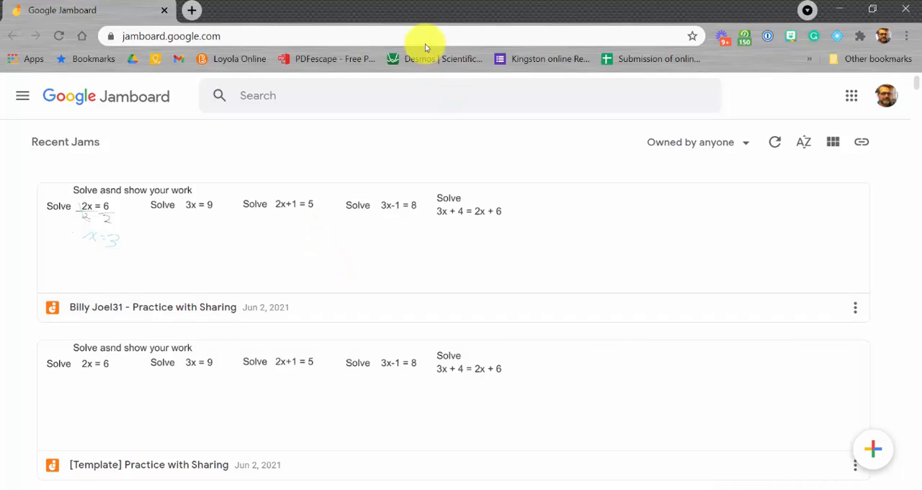
pyautogui.moveTo(409, 9); pyautogui.dragTo(0, 54)
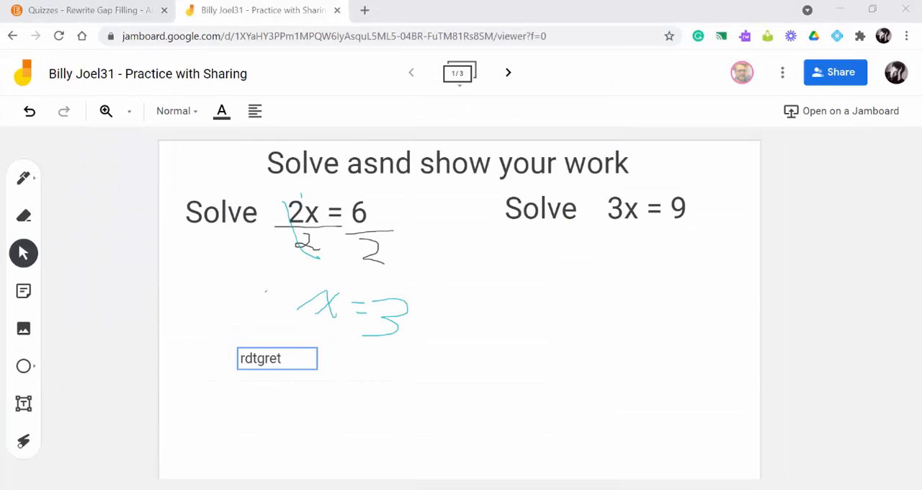
pyautogui.moveTo(0, 134); pyautogui.dragTo(529, 77)
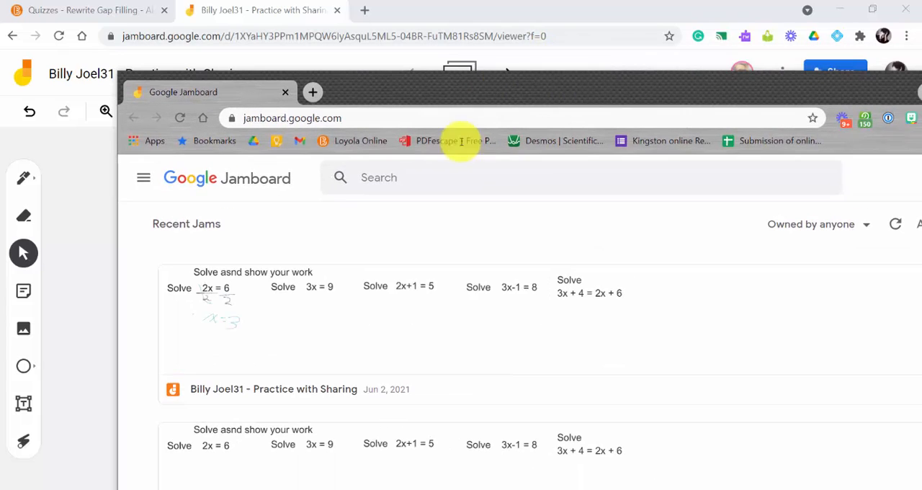
pyautogui.click(266, 330)
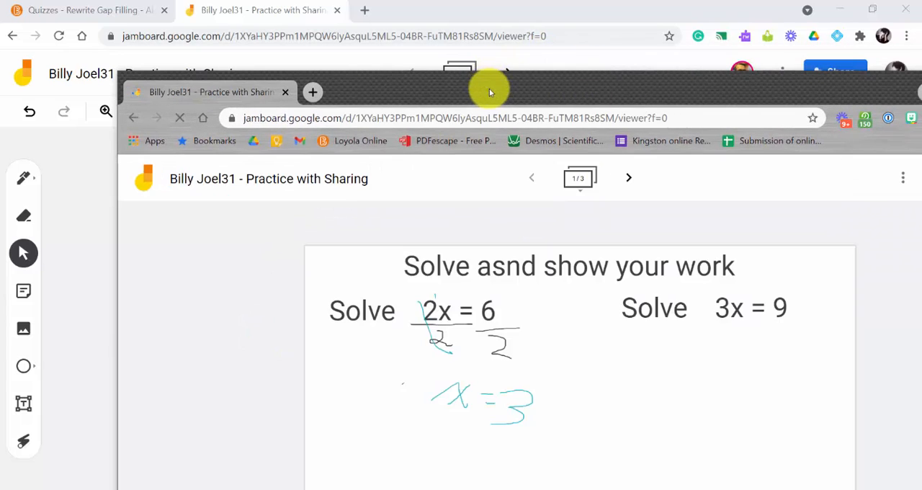
pyautogui.moveTo(488, 89); pyautogui.dragTo(466, 21)
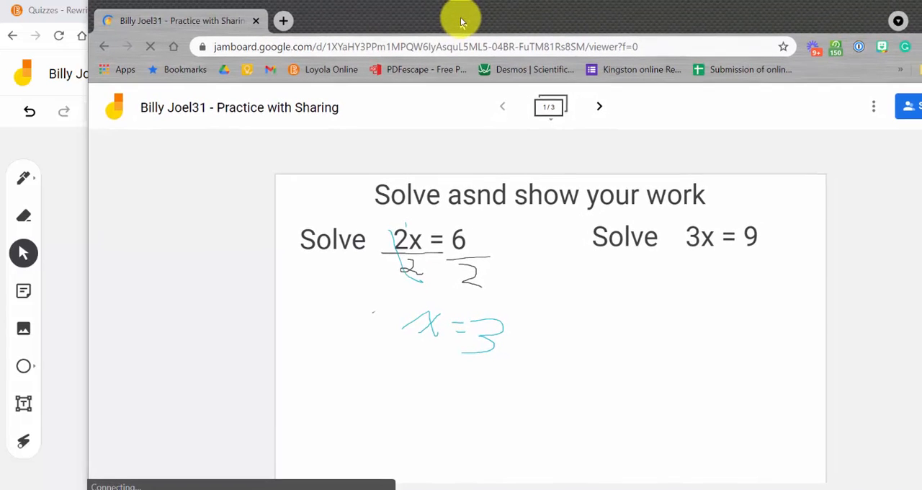
# Move to the second frame and draw pen strokes below Solve 2x+1 = 5
pyautogui.click(23, 186)
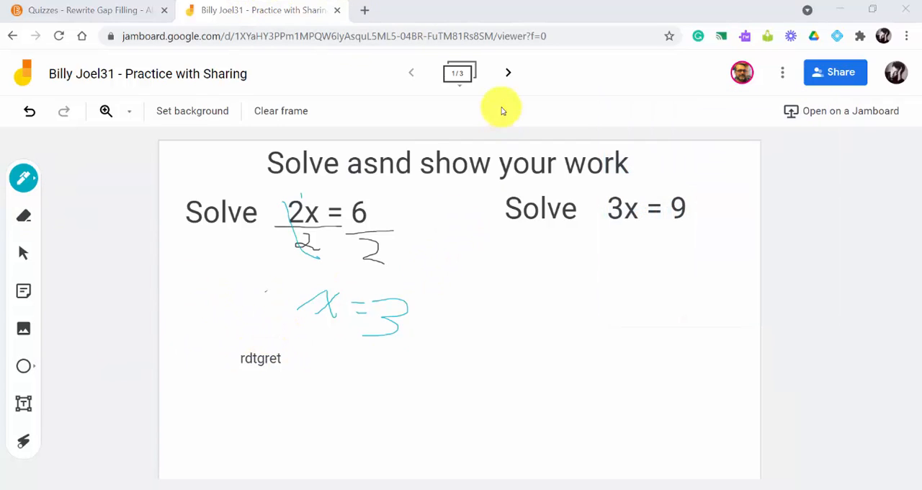
pyautogui.click(508, 72)
pyautogui.moveTo(302, 323); pyautogui.dragTo(450, 294)
pyautogui.moveTo(452, 338); pyautogui.dragTo(603, 379)
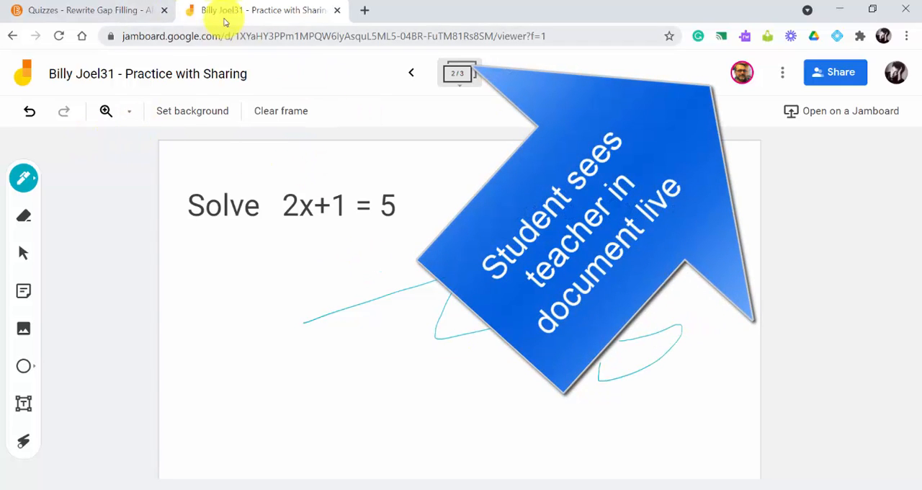
# Return to the quiz and attach the Practice with Sharing PDF from Google Drive to question 3
pyautogui.click(76, 13)
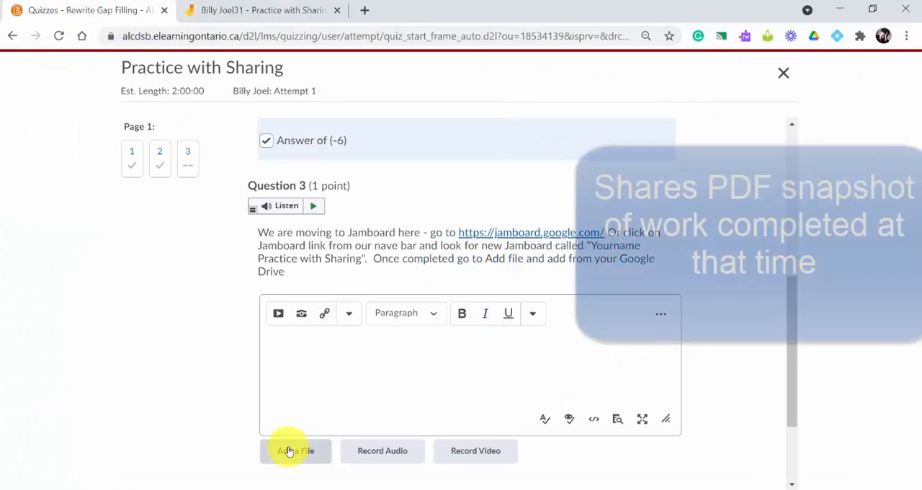
pyautogui.click(295, 450)
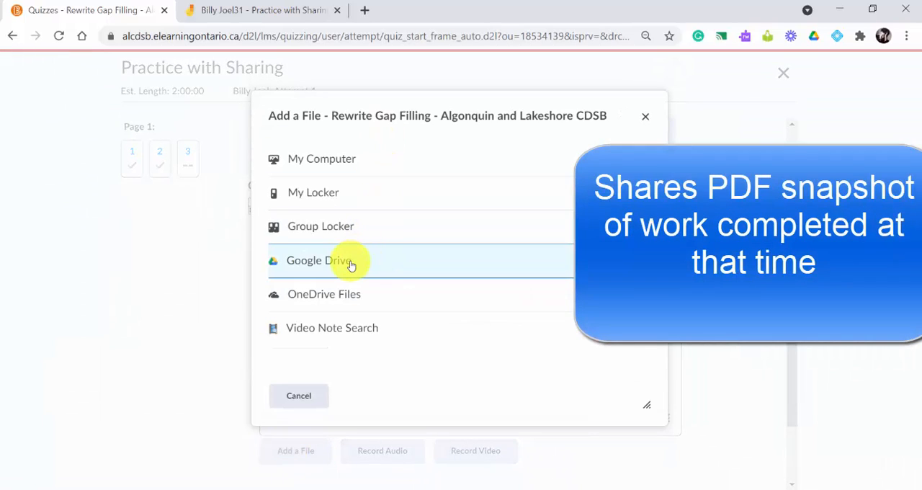
pyautogui.click(350, 262)
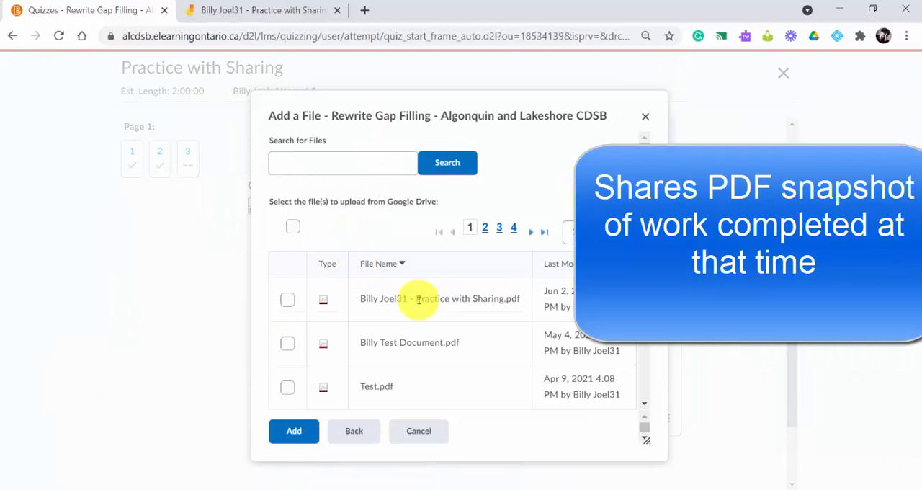
pyautogui.click(287, 300)
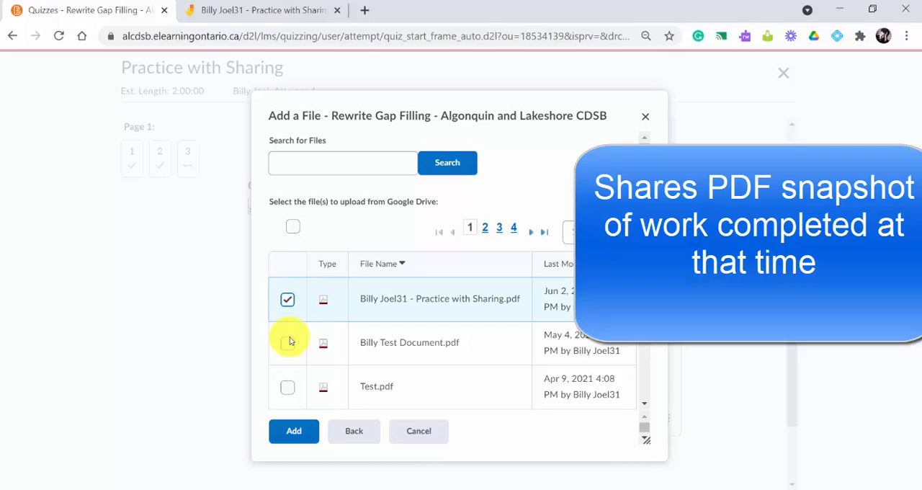
pyautogui.click(292, 430)
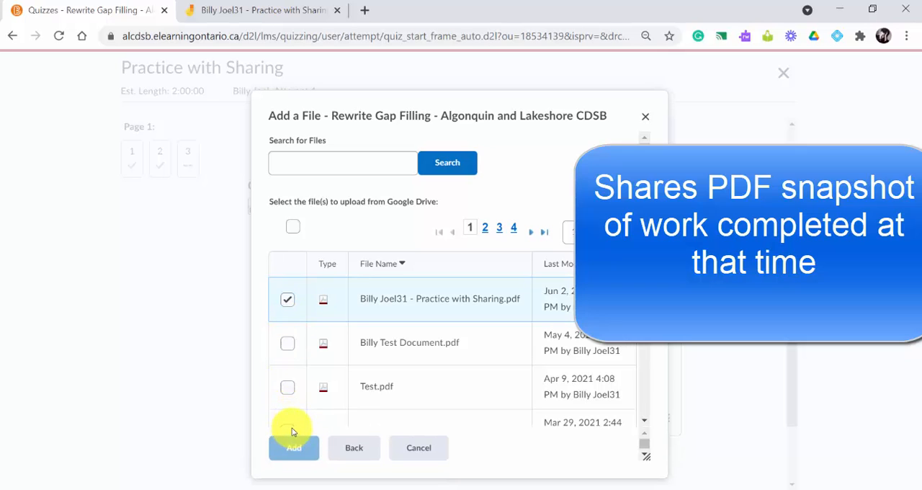
# Submit the quiz and confirm the submission
pyautogui.scroll(-2, 375, 287)
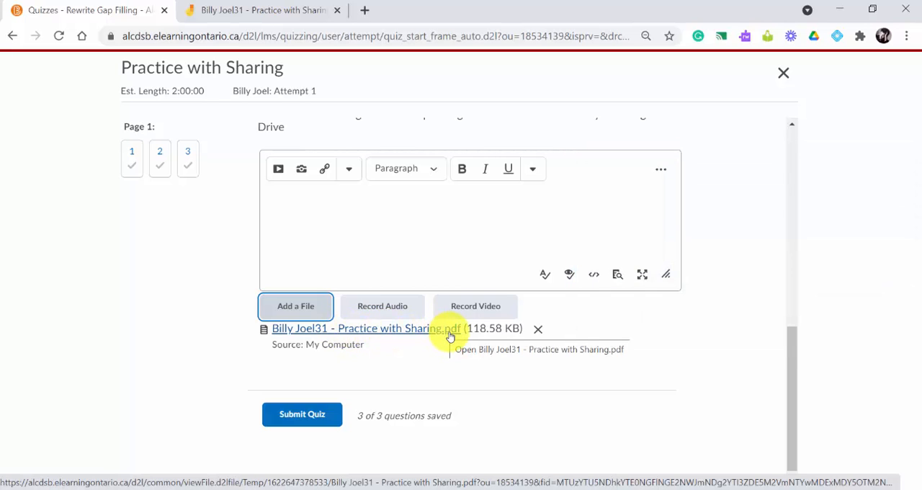
pyautogui.click(291, 416)
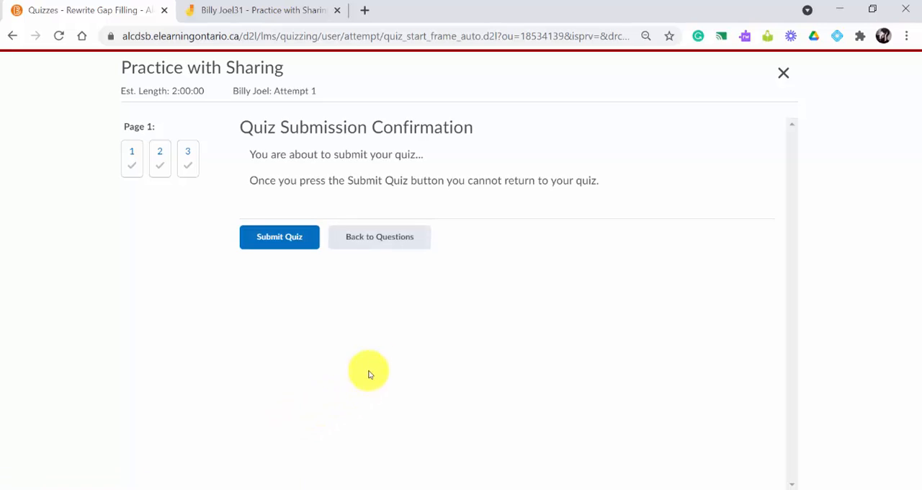
pyautogui.click(285, 244)
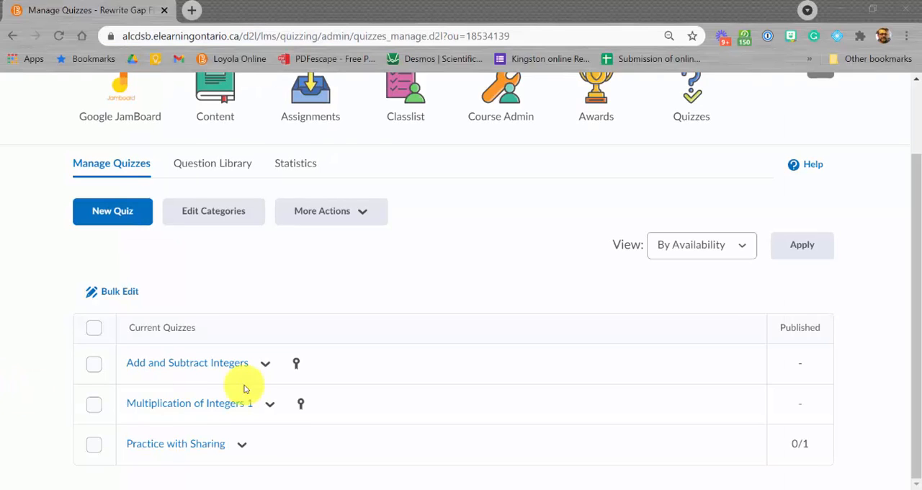
# Open grading for the Practice with Sharing quiz and review the student's attempt 1
pyautogui.click(241, 443)
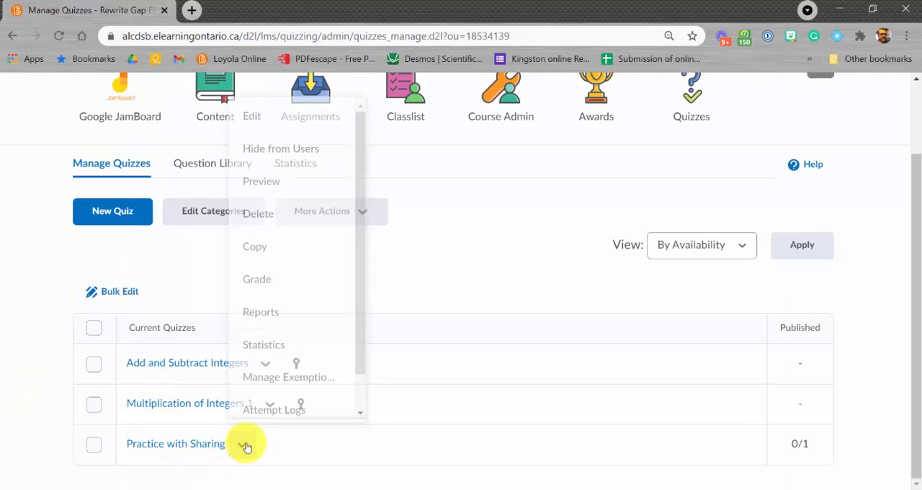
pyautogui.click(268, 276)
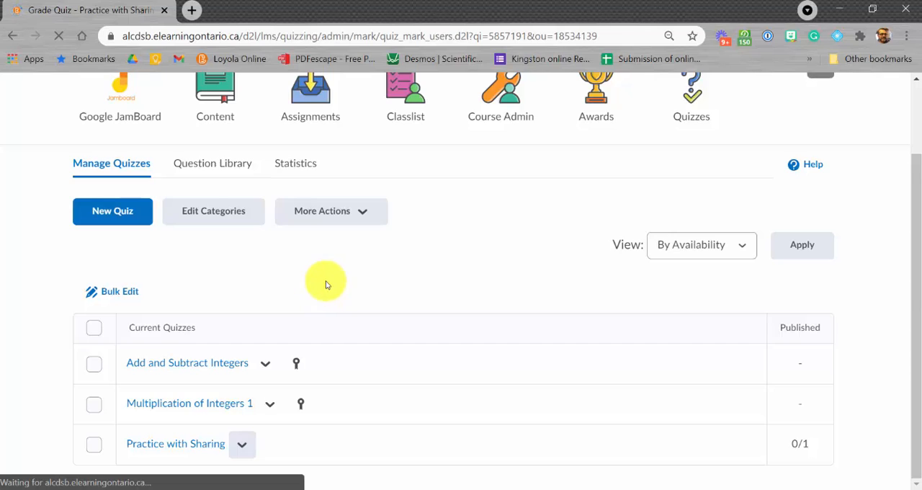
pyautogui.scroll(-3, 274, 288)
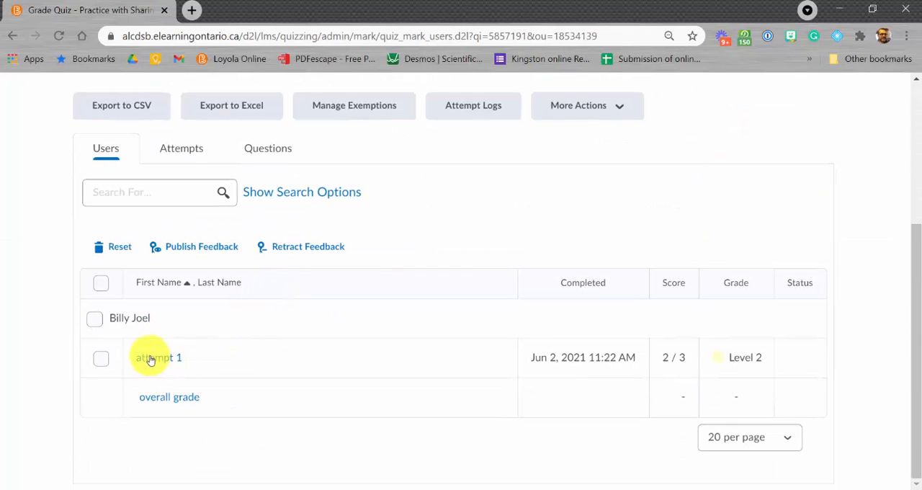
pyautogui.click(153, 358)
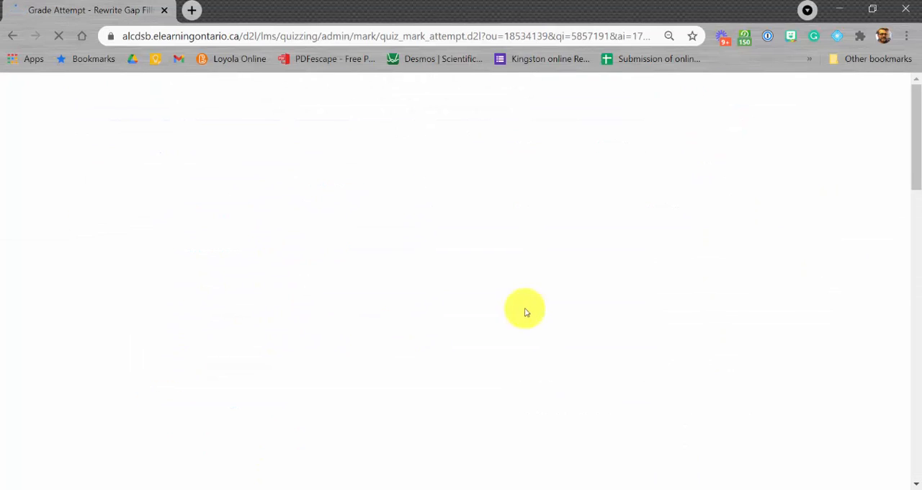
pyautogui.scroll(-15, 358, 252)
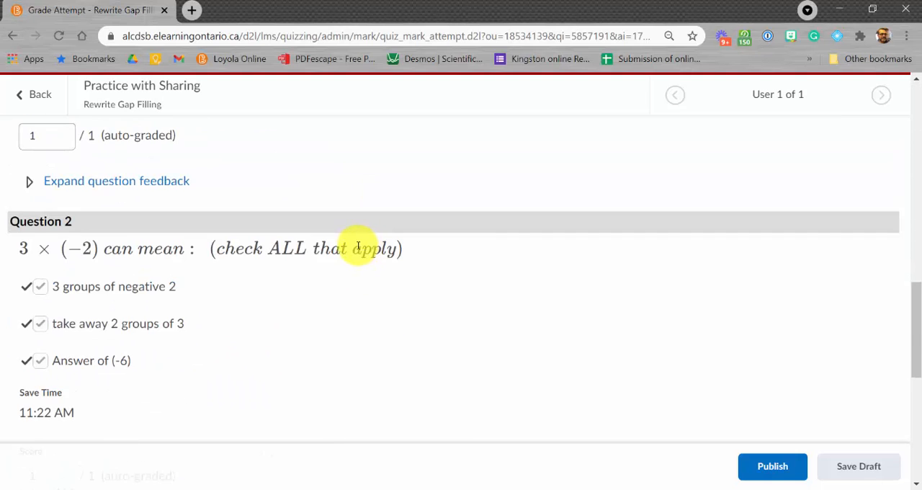
# Open the student's attached Practice with Sharing PDF from question 3 to view it, then return to grading
pyautogui.scroll(3, 244, 249)
pyautogui.scroll(-9, 92, 183)
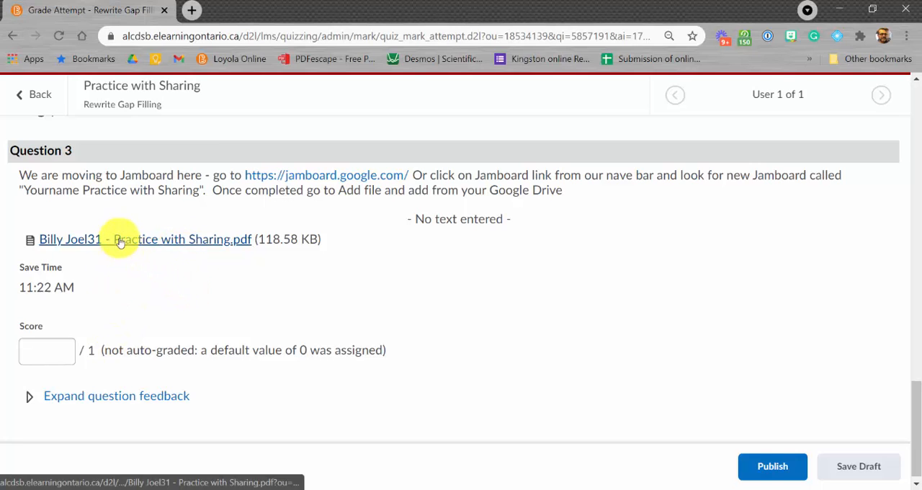
pyautogui.click(93, 469)
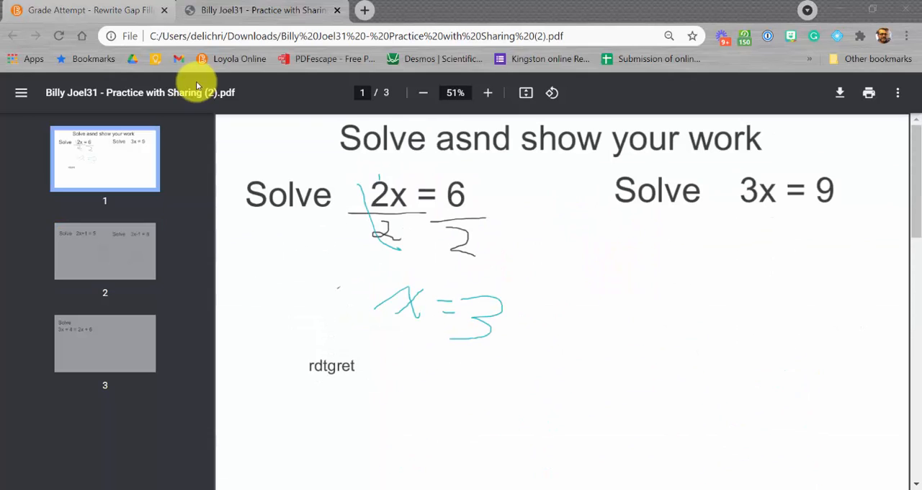
pyautogui.click(68, 13)
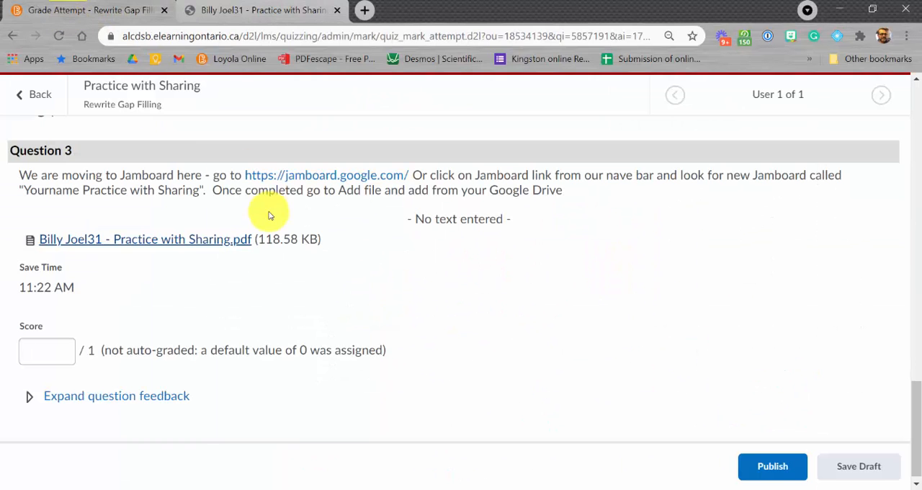
# Open the student's Practice with Sharing jam through the Jamboard link in question 3
pyautogui.click(322, 178)
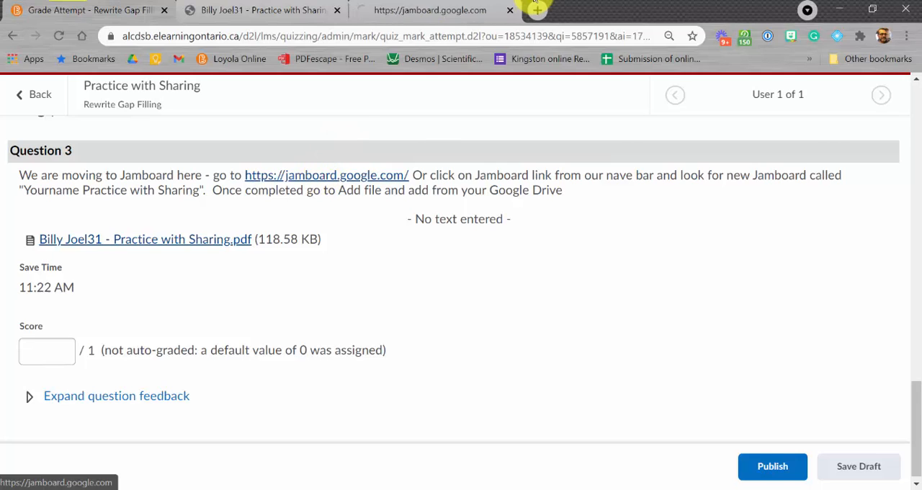
pyautogui.click(405, 13)
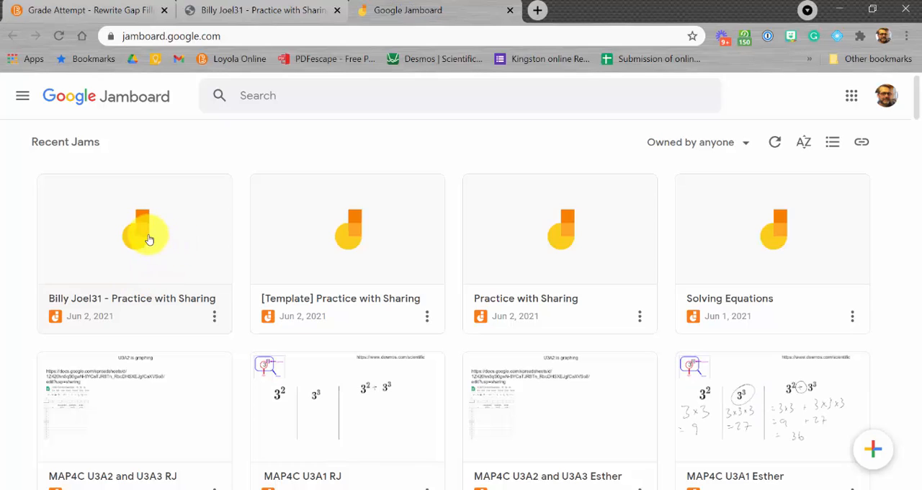
pyautogui.click(119, 224)
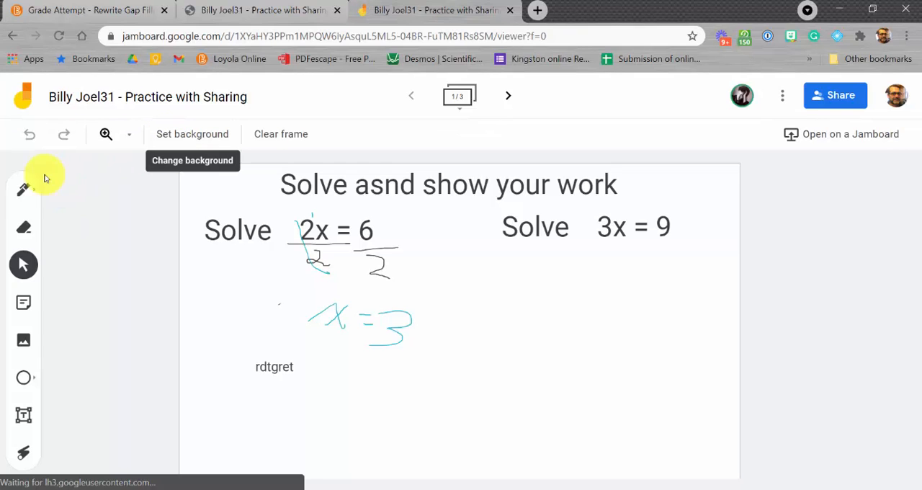
# Mark the first frame with red pen check marks and move to the second frame
pyautogui.click(32, 202)
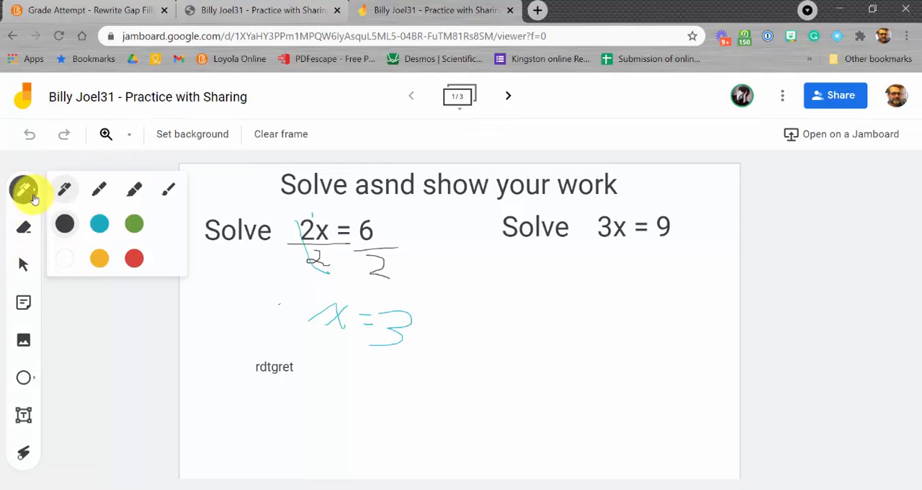
pyautogui.click(143, 261)
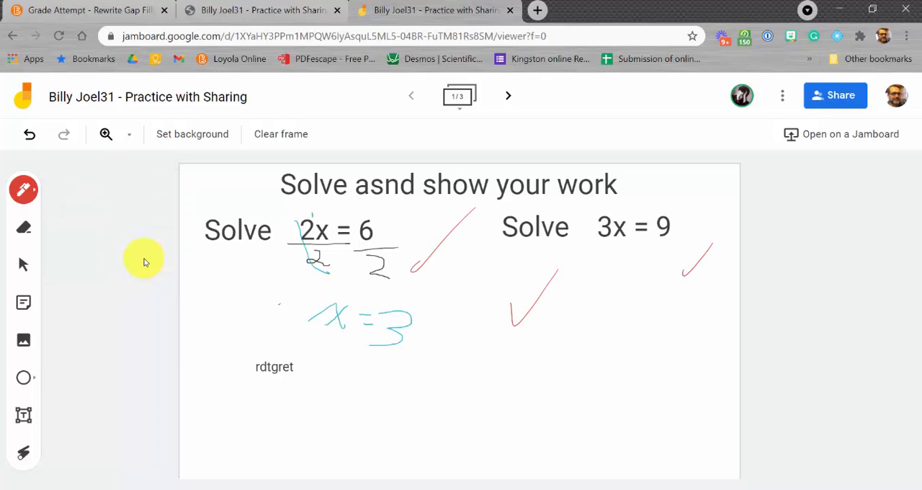
pyautogui.click(509, 98)
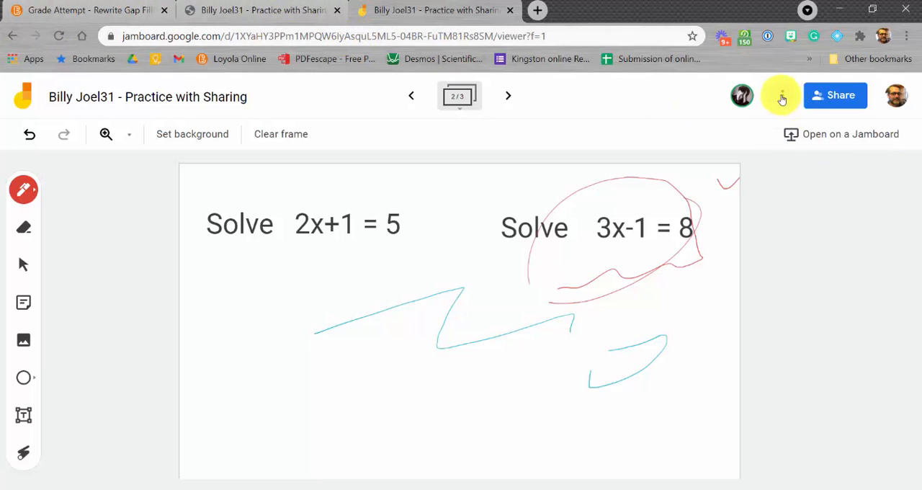
# In Google Drive, open the Google Jamboards for Students folder and create a new Google Jamboard there
pyautogui.click(45, 11)
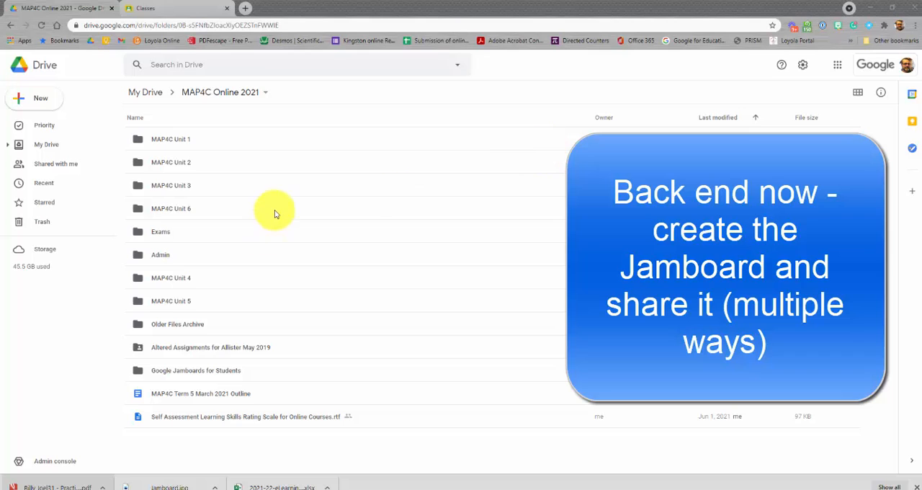
pyautogui.doubleClick(192, 374)
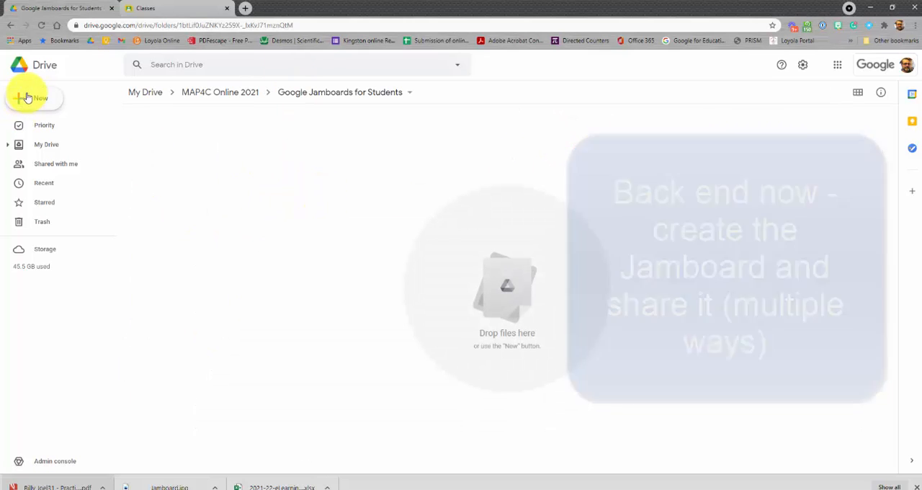
pyautogui.click(29, 97)
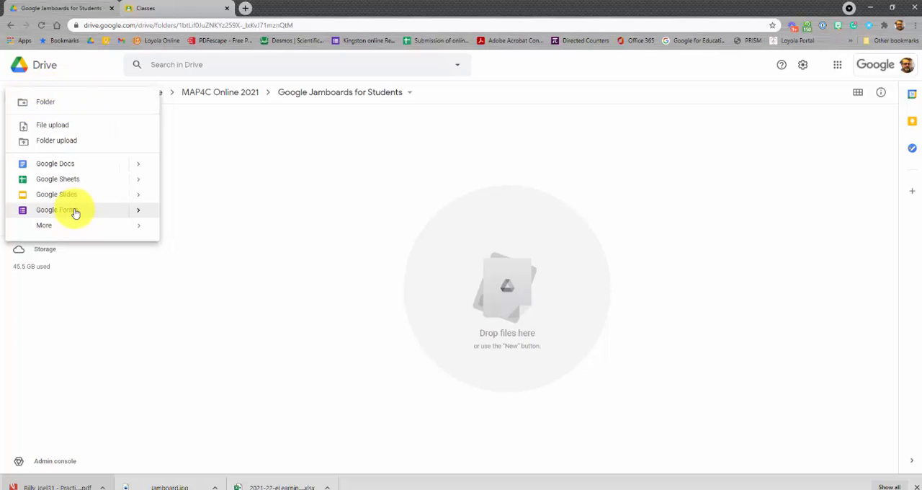
pyautogui.moveTo(43, 226)
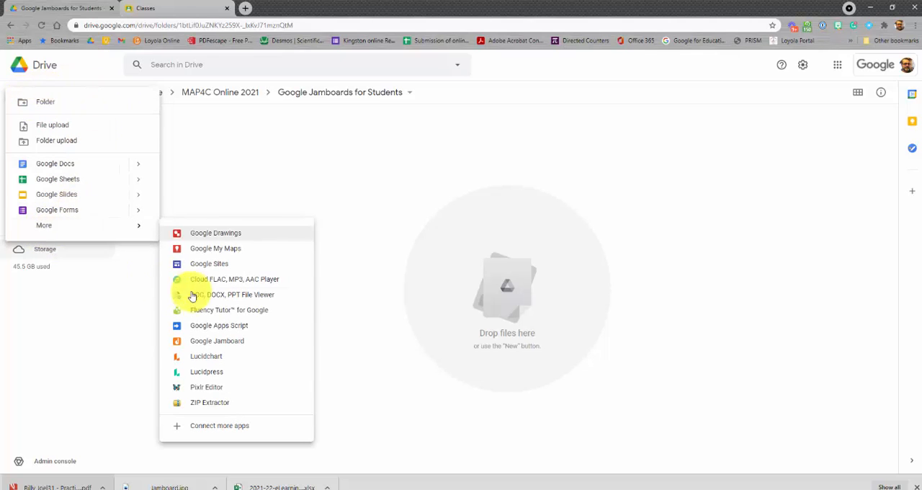
pyautogui.click(235, 345)
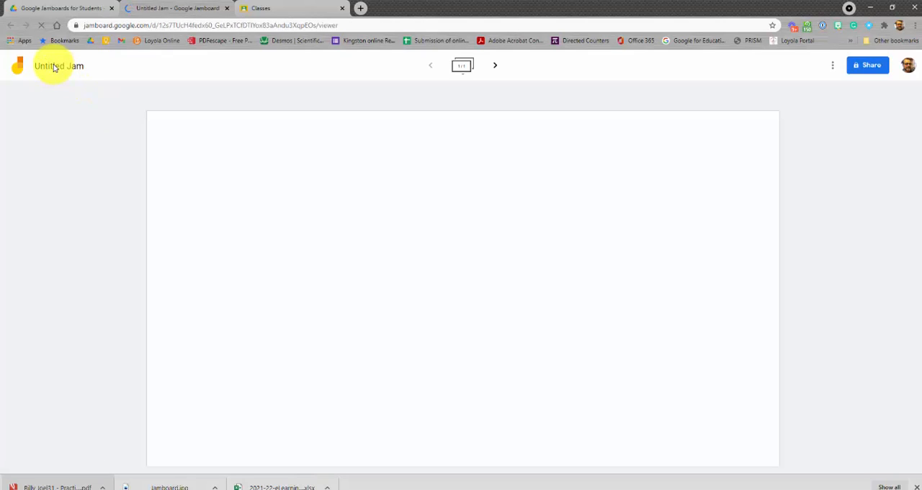
# Rename the new jam as Test Test Terst MASTER
pyautogui.click(58, 68)
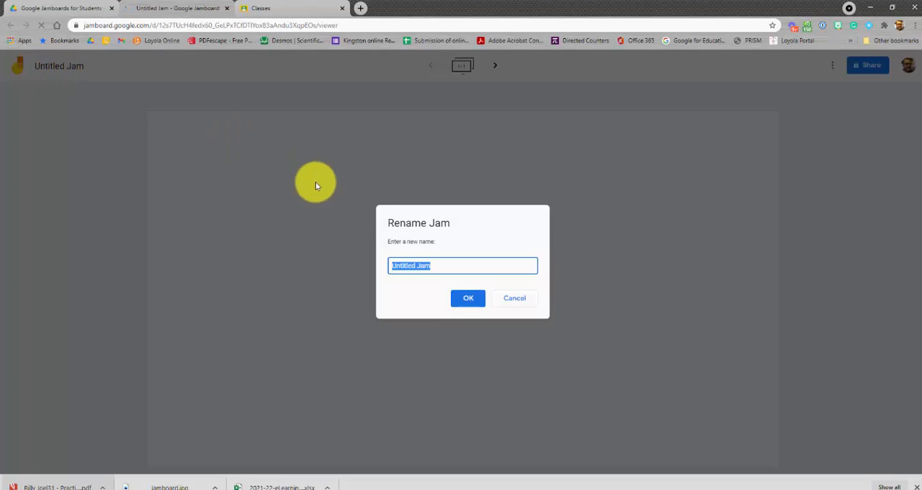
pyautogui.click(469, 302)
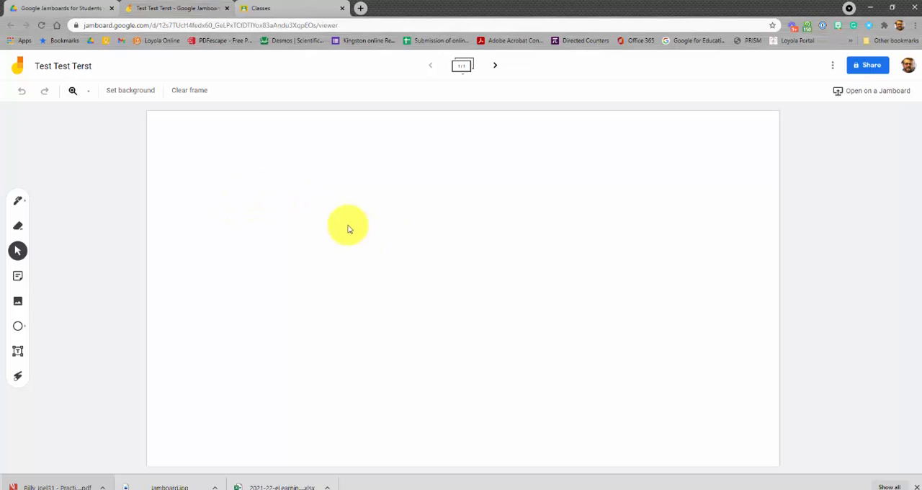
pyautogui.click(87, 72)
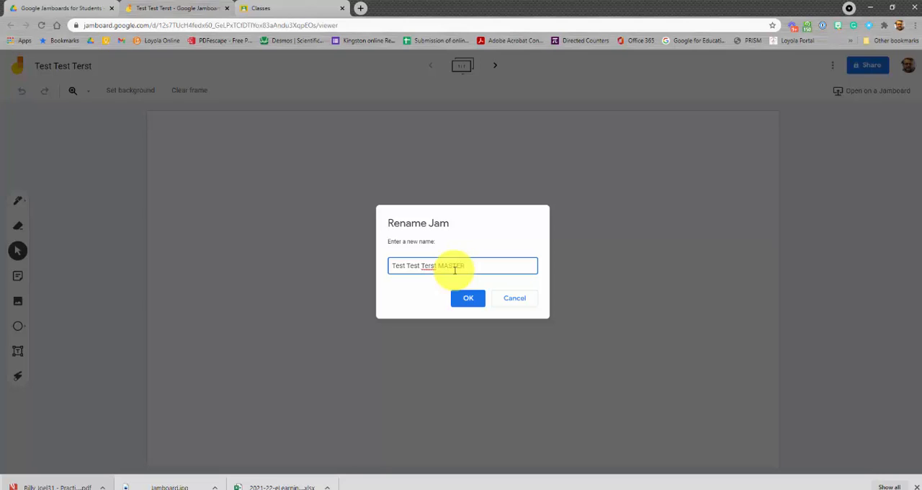
pyautogui.write('MASTER')
pyautogui.click(467, 299)
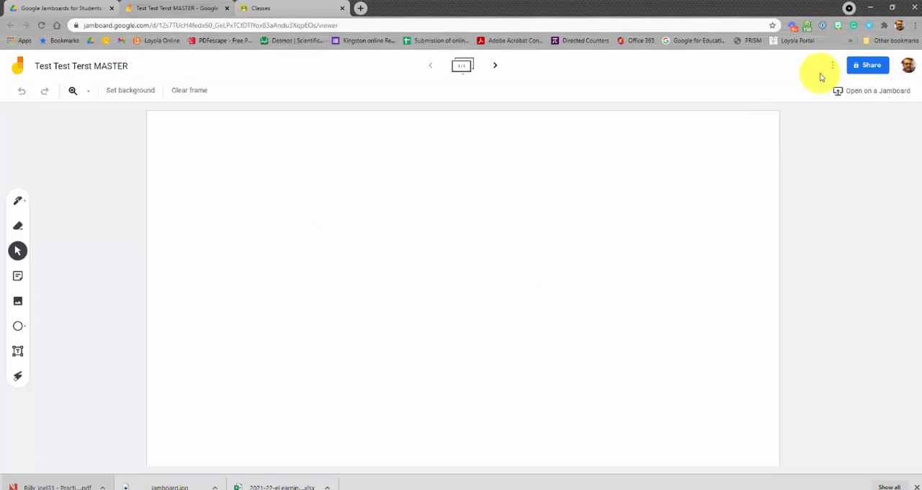
# Open the Equatio graph tool and graph y=x^2
pyautogui.click(872, 25)
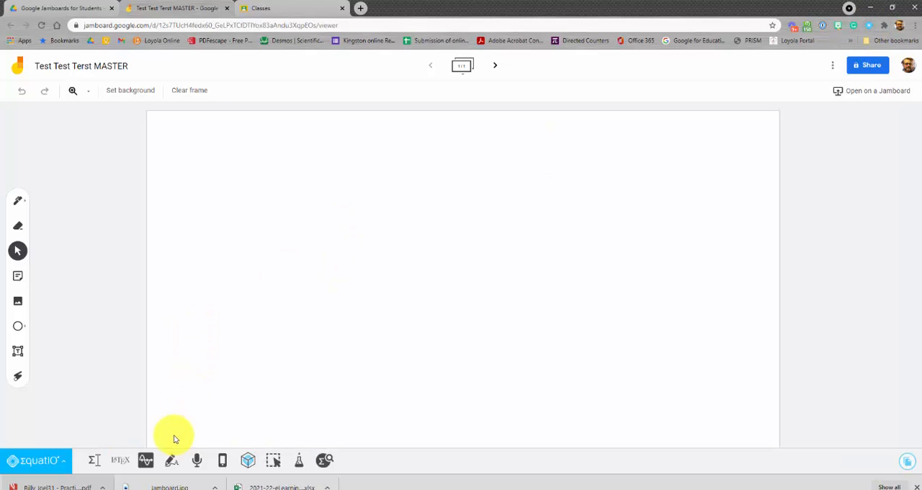
pyautogui.click(145, 464)
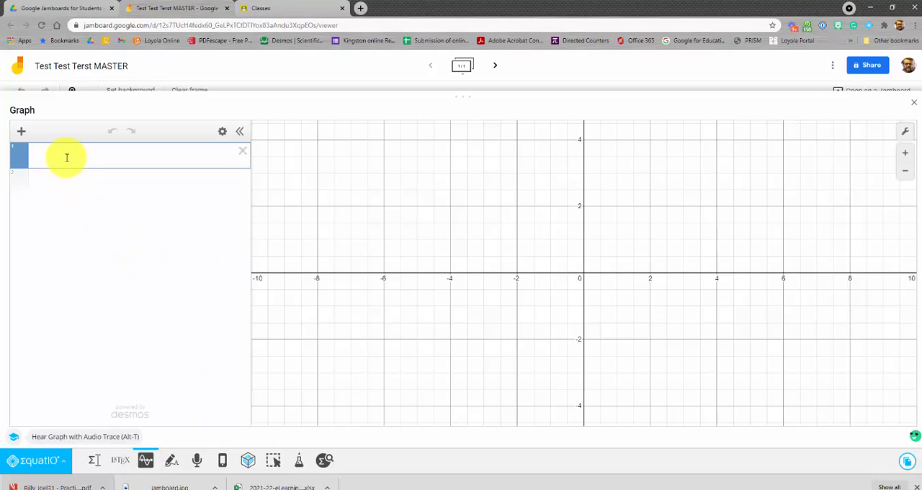
pyautogui.write('y=x')
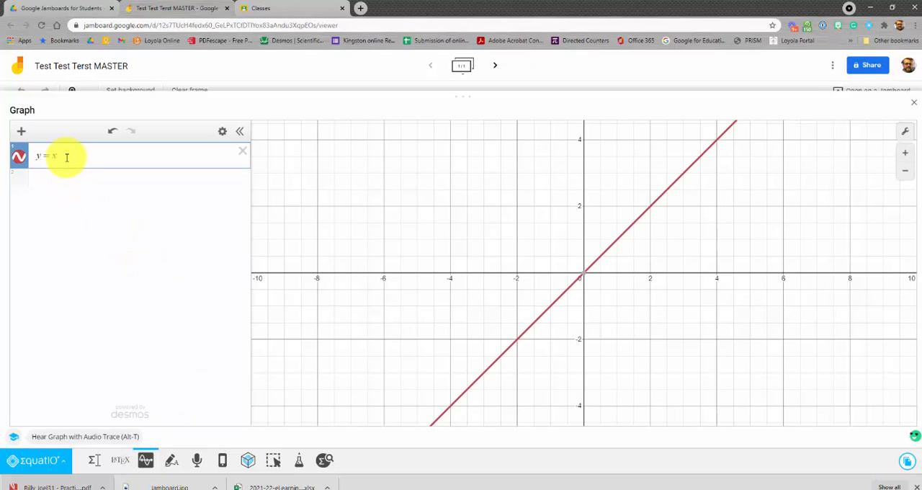
pyautogui.write('^2')
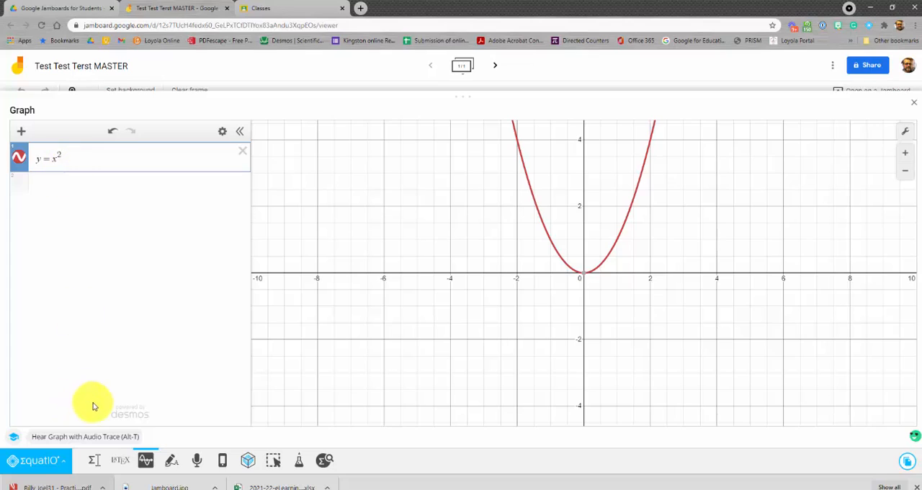
# Copy the graph as an image, close the graph tool, and paste it into the frame's upper-left area
pyautogui.click(910, 467)
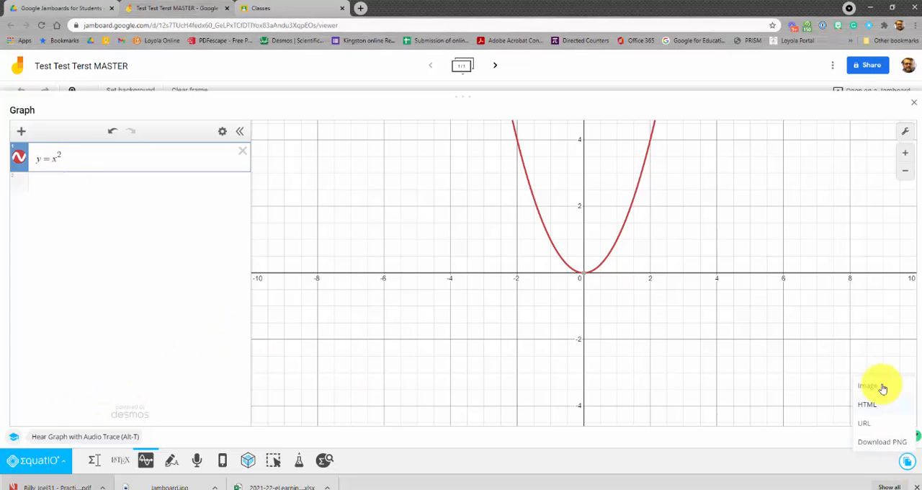
pyautogui.click(879, 387)
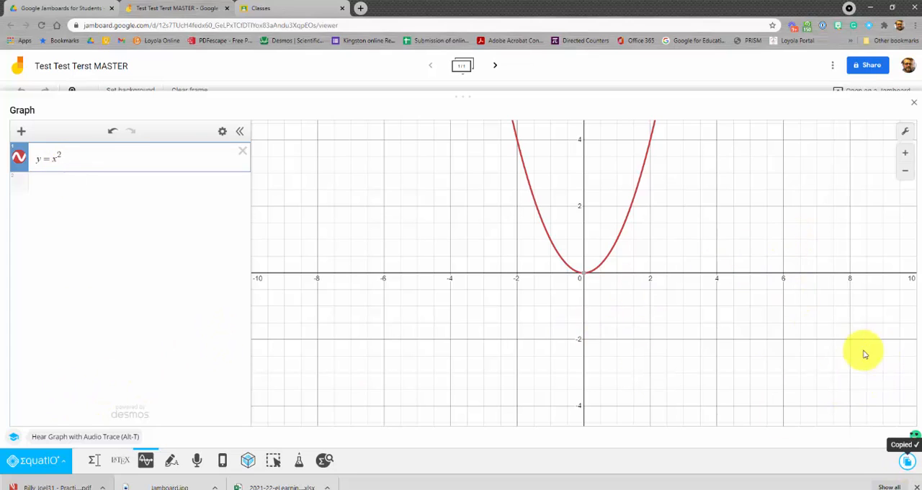
pyautogui.click(913, 103)
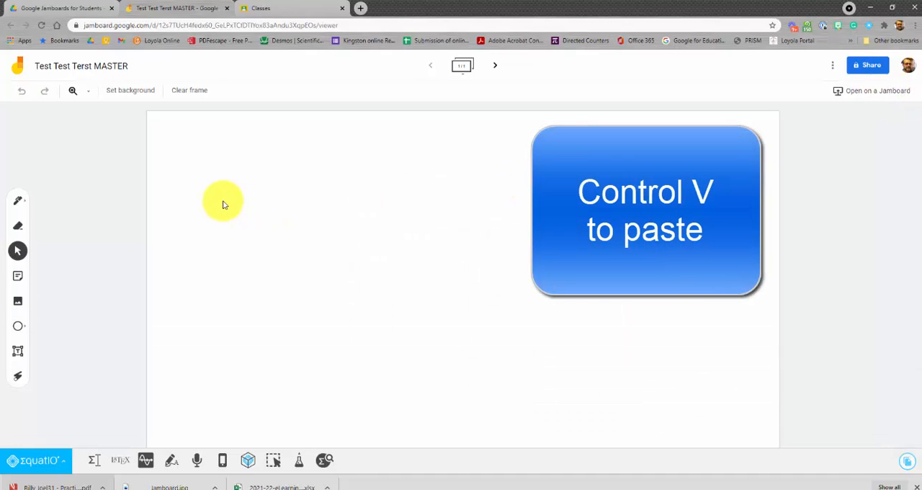
pyautogui.hotkey('ctrl', 'v')
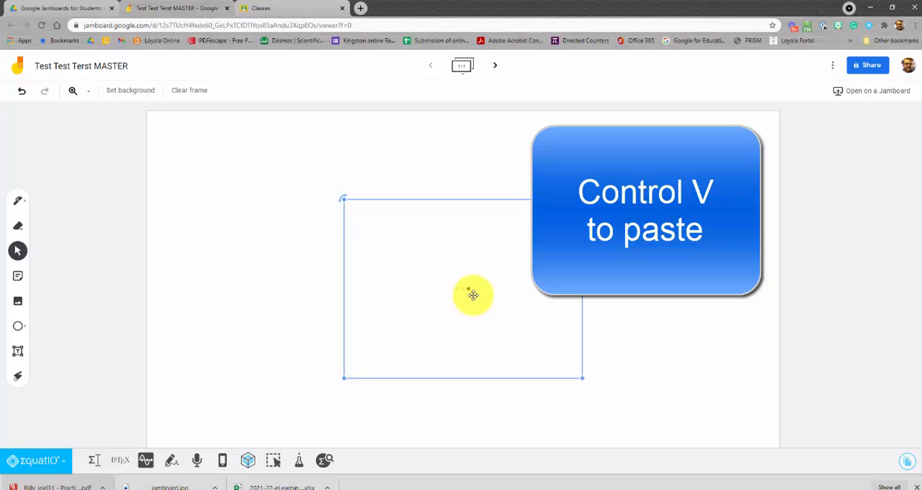
pyautogui.moveTo(473, 295); pyautogui.dragTo(314, 218)
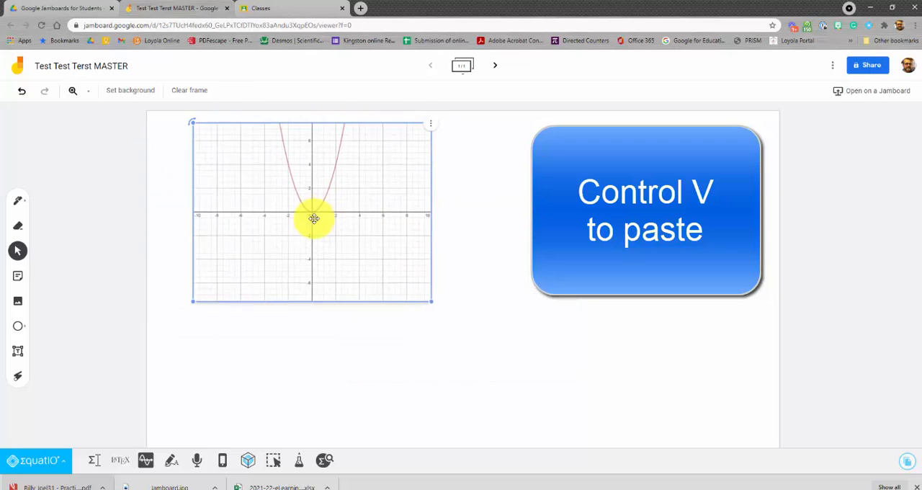
pyautogui.click(520, 273)
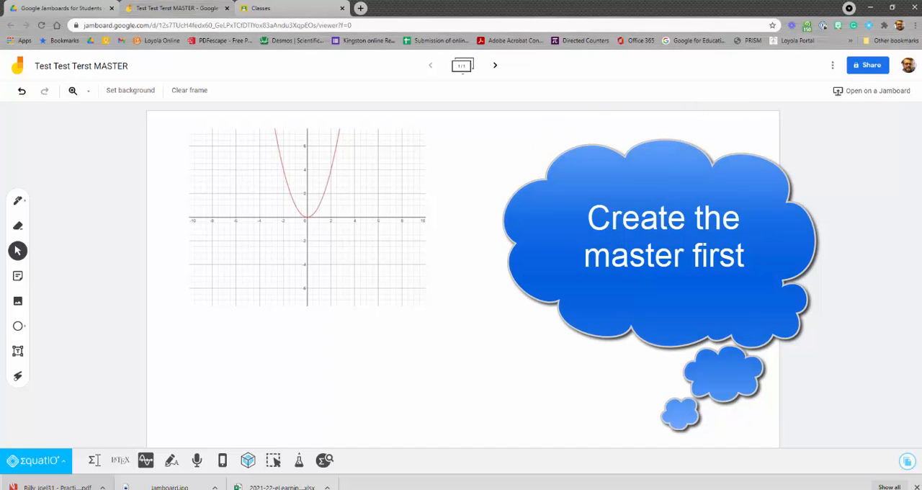
# Share the jam so anyone with the link can edit it
pyautogui.click(867, 67)
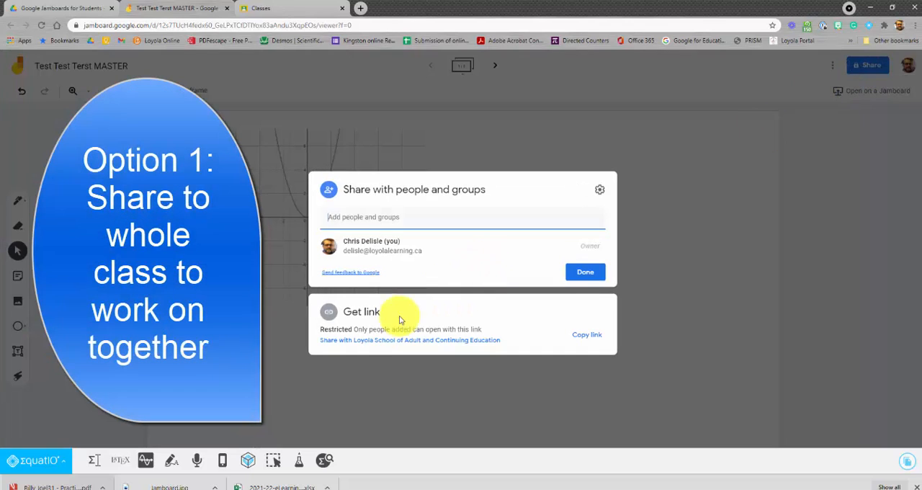
pyautogui.click(367, 343)
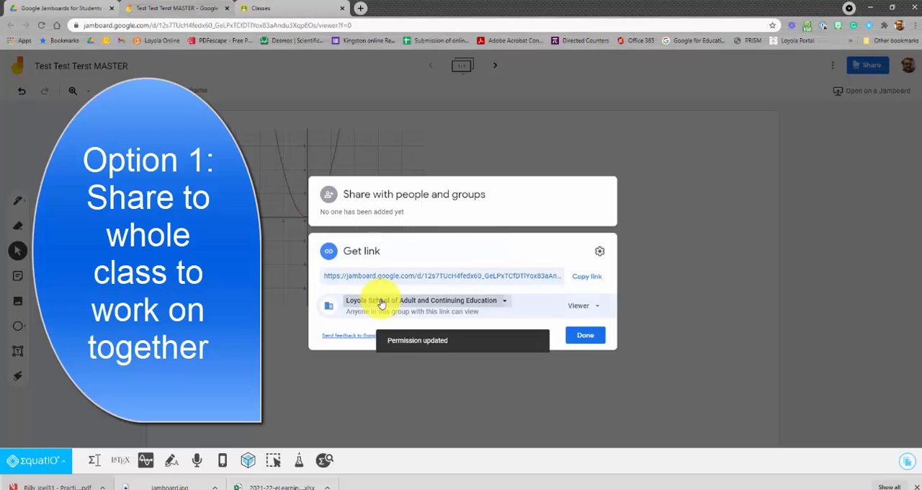
pyautogui.click(366, 300)
pyautogui.click(392, 383)
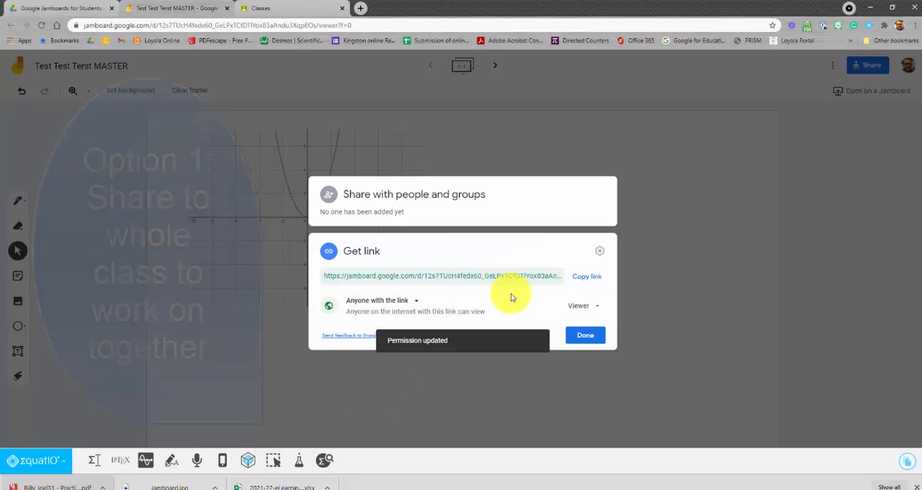
pyautogui.click(587, 308)
pyautogui.click(597, 356)
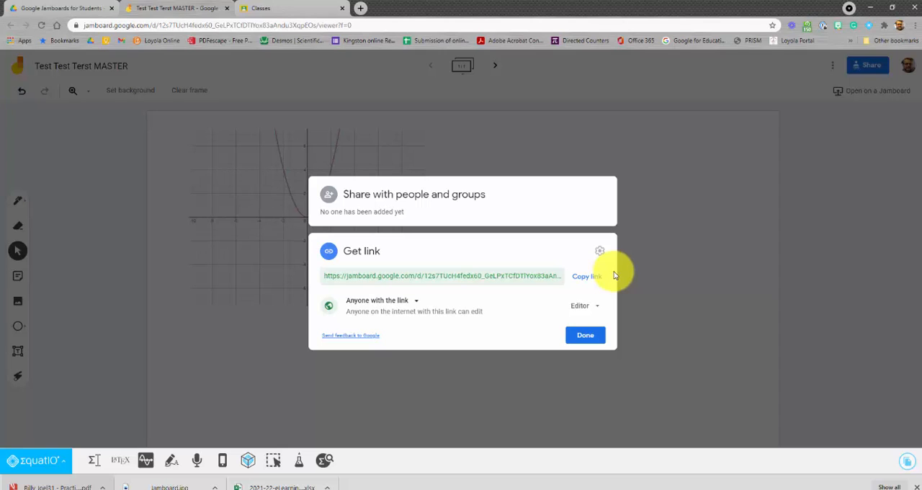
pyautogui.click(691, 203)
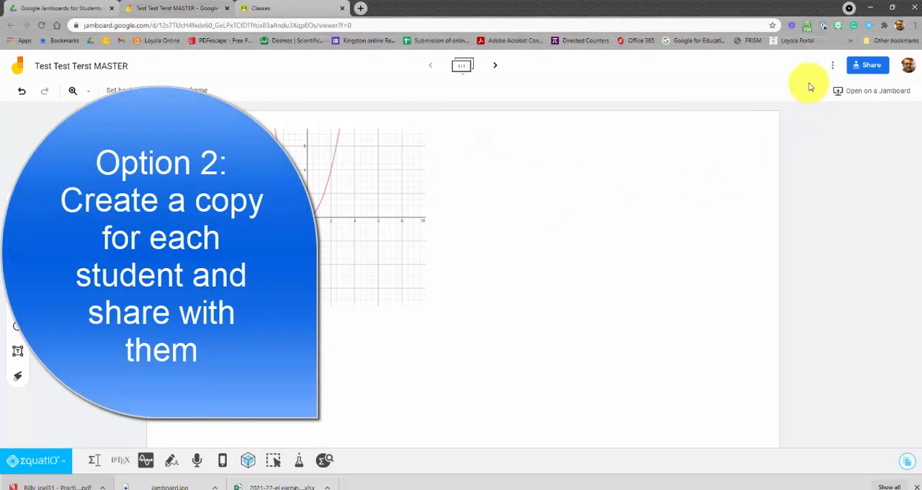
# Make a copy of the jam, naming it with the student's name placed before Test Test Terst MASTER
pyautogui.click(833, 67)
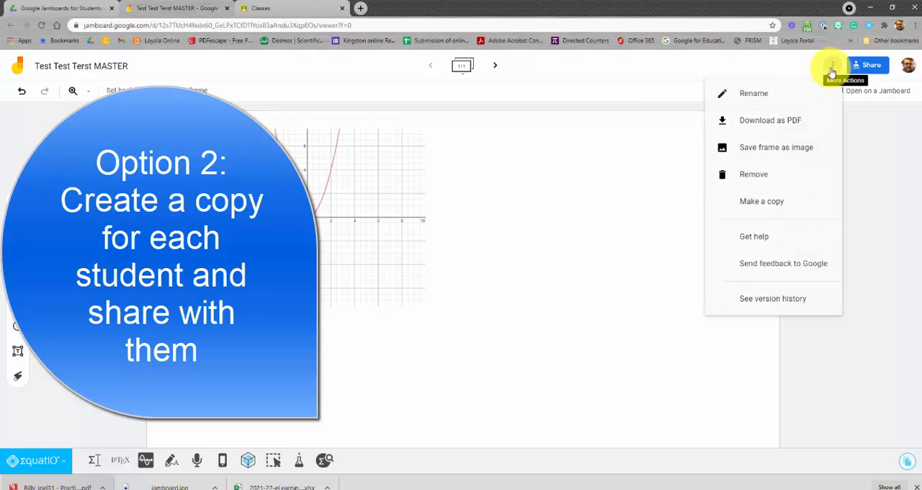
pyautogui.click(750, 201)
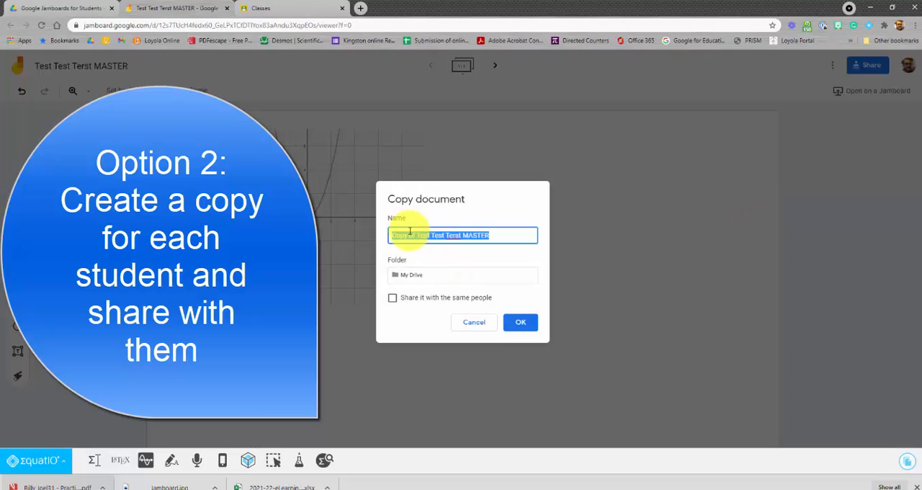
pyautogui.click(422, 237)
pyautogui.moveTo(415, 236); pyautogui.dragTo(354, 238)
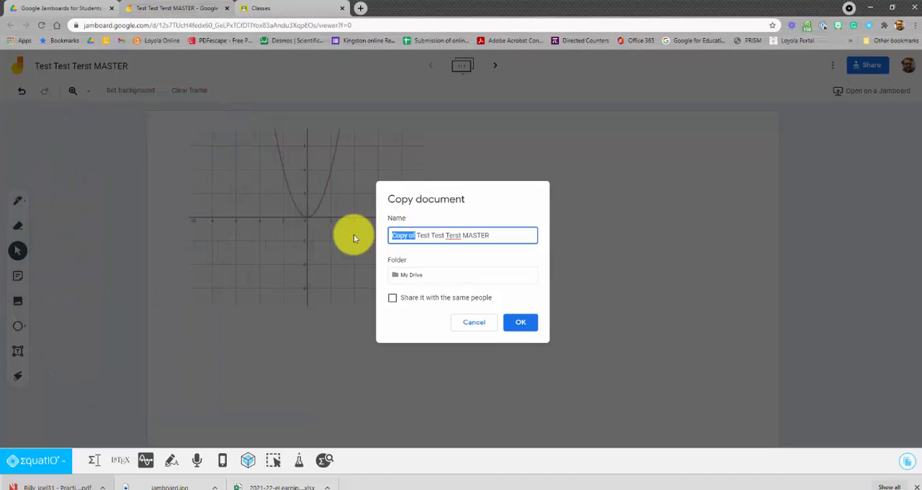
pyautogui.write('Billy Joel')
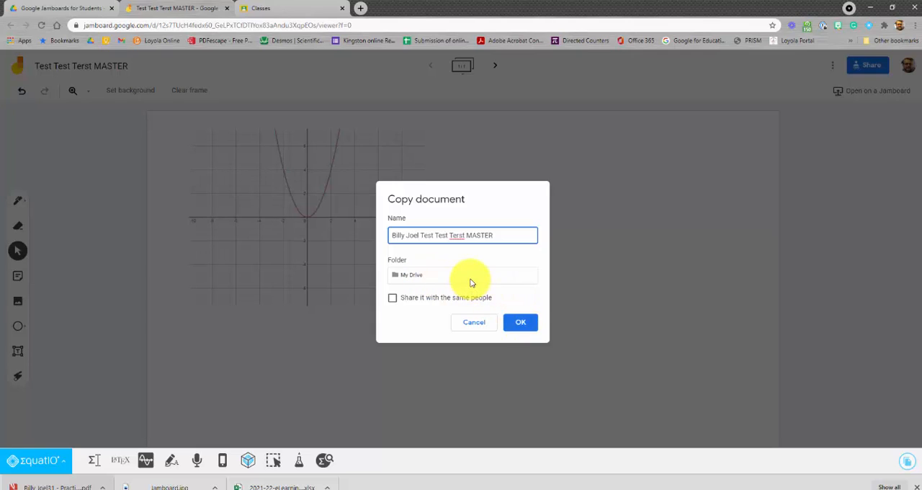
pyautogui.click(528, 324)
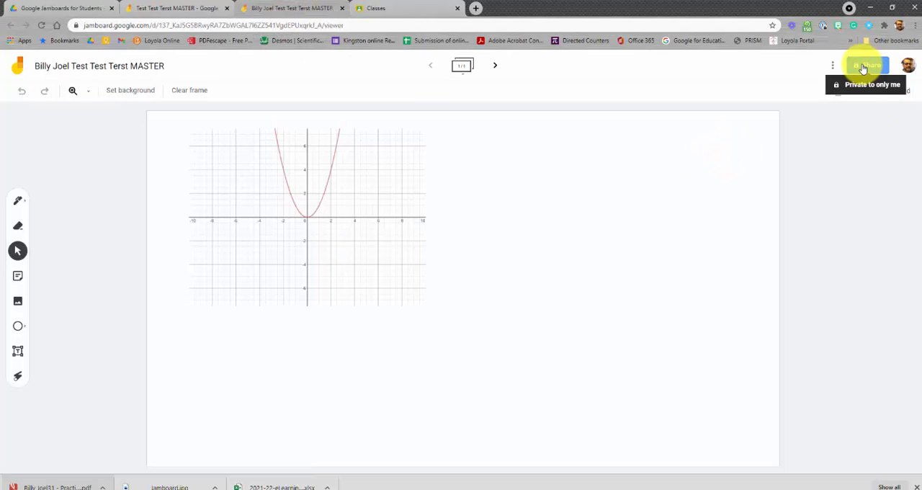
# Share the copied jam with the student's account as an editor and refresh the student's Jamboard list
pyautogui.click(864, 66)
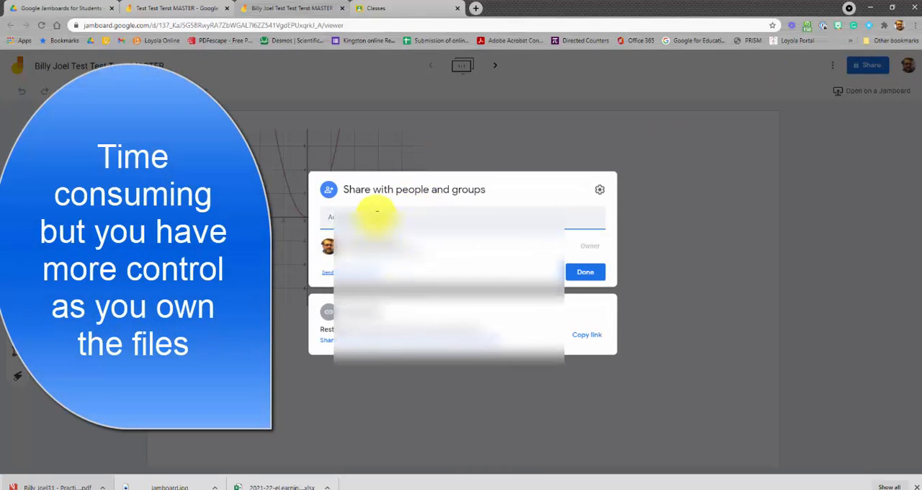
pyautogui.write('bi')
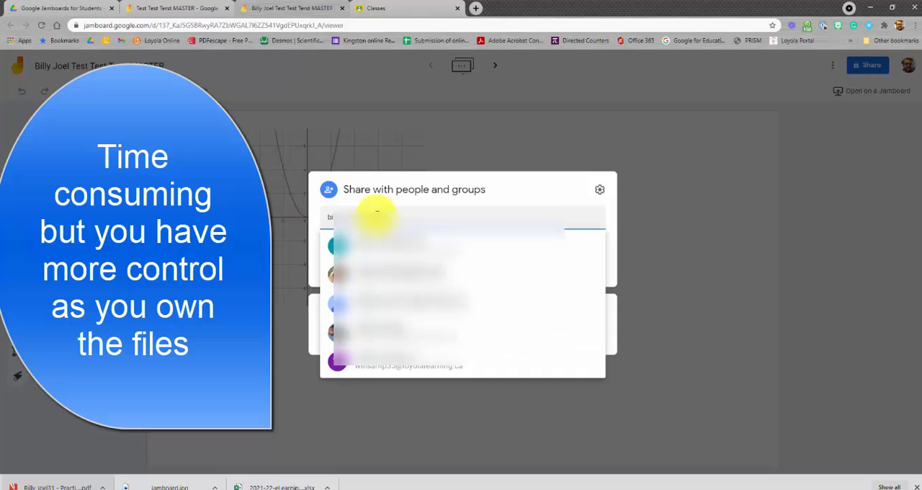
pyautogui.write('lly')
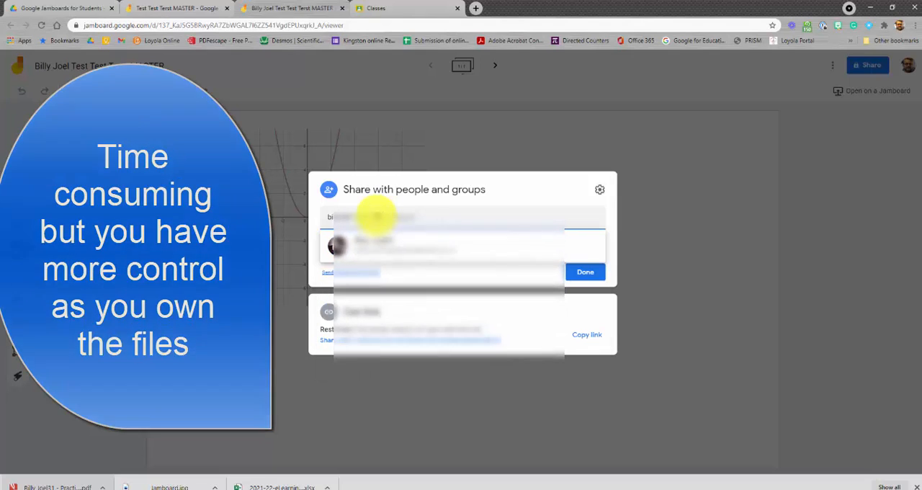
pyautogui.click(395, 253)
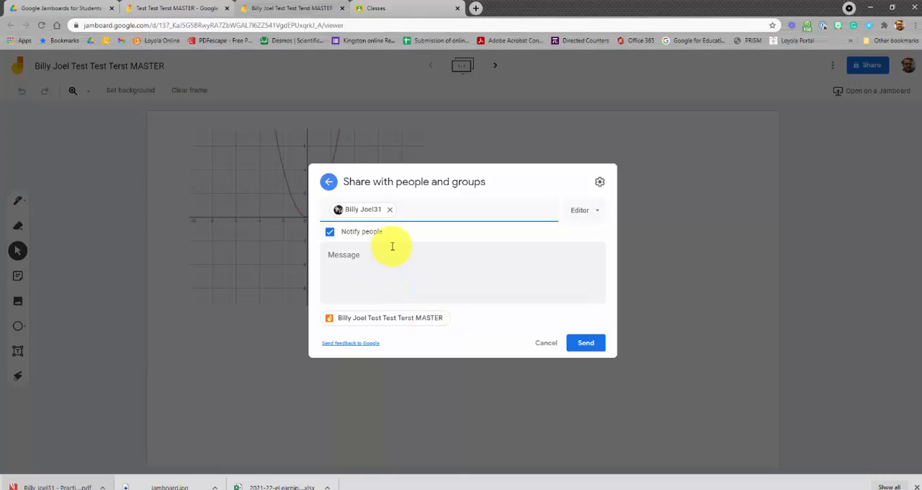
pyautogui.click(589, 344)
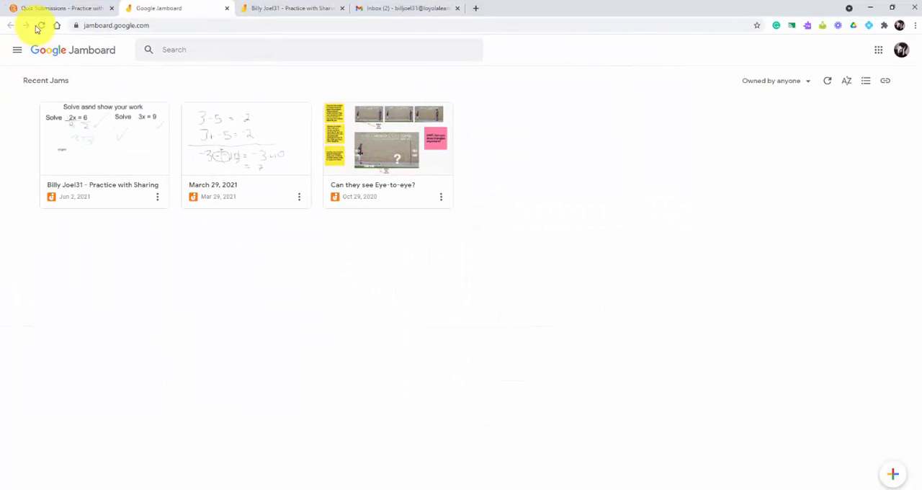
pyautogui.click(41, 26)
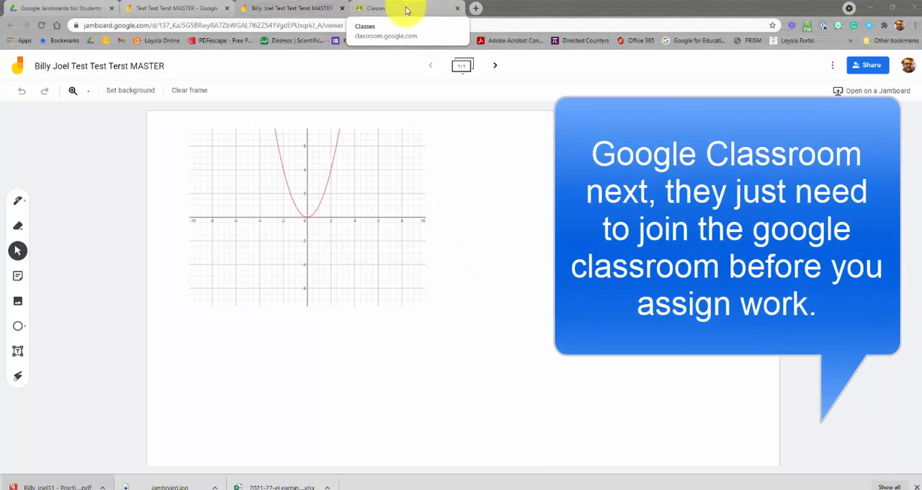
# Open the Math Test class's classwork and create a new assignment titled Test Test Exam
pyautogui.click(405, 10)
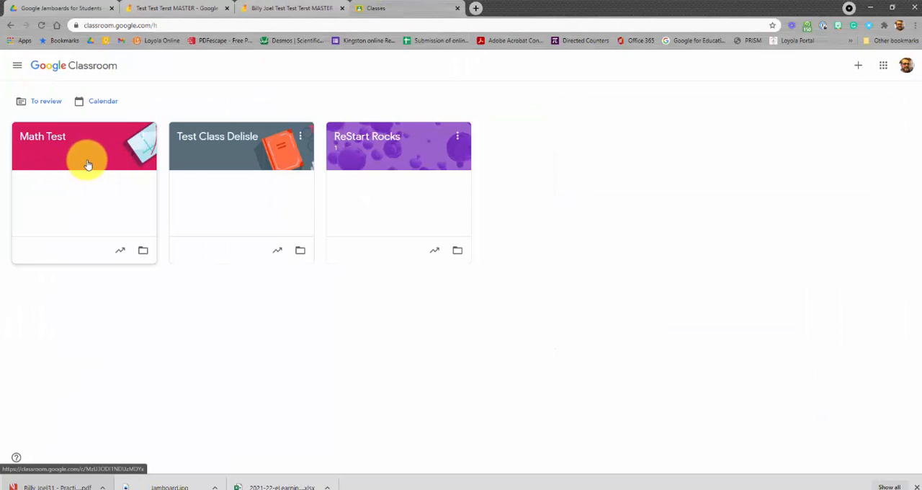
pyautogui.click(88, 164)
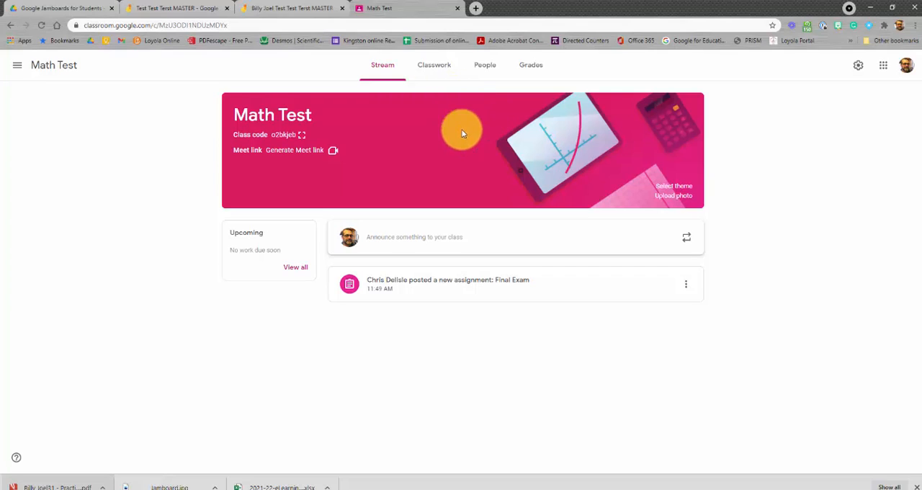
pyautogui.click(433, 72)
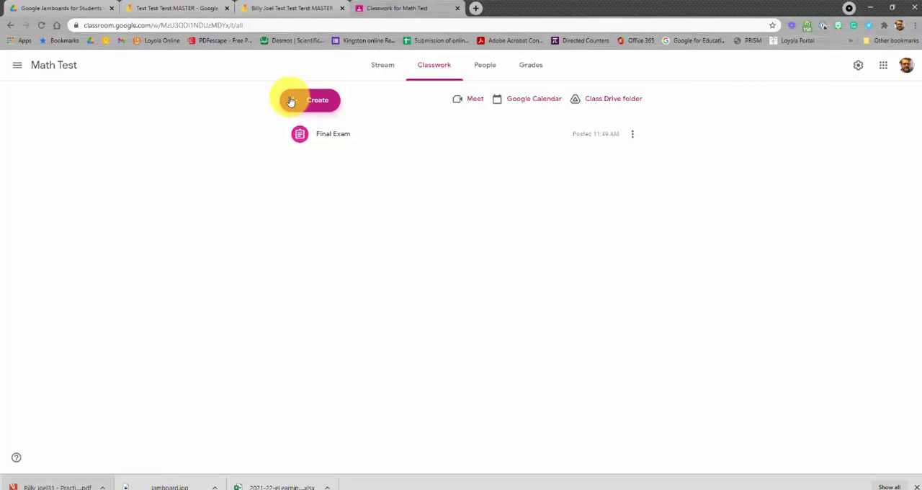
pyautogui.click(291, 99)
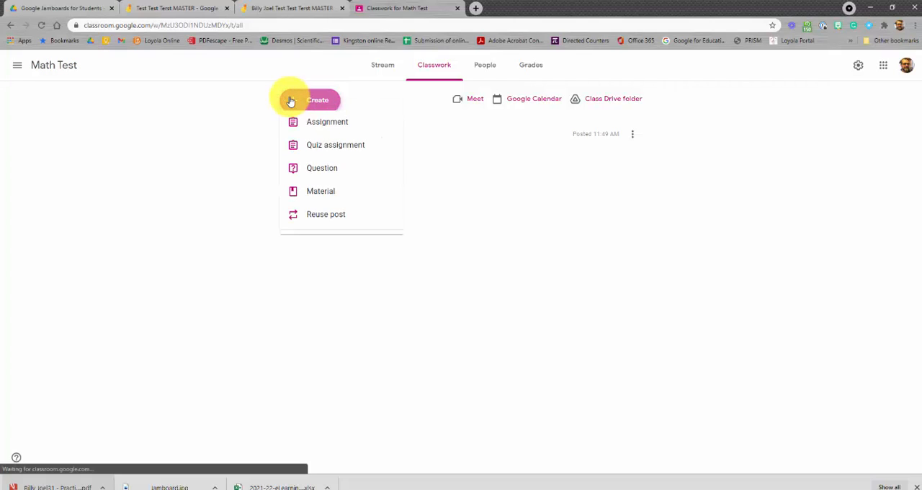
pyautogui.click(374, 132)
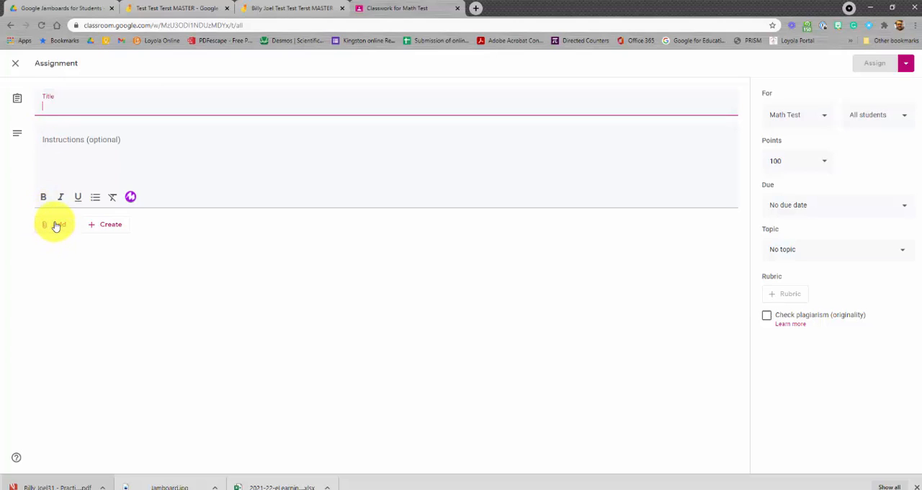
pyautogui.click(70, 95)
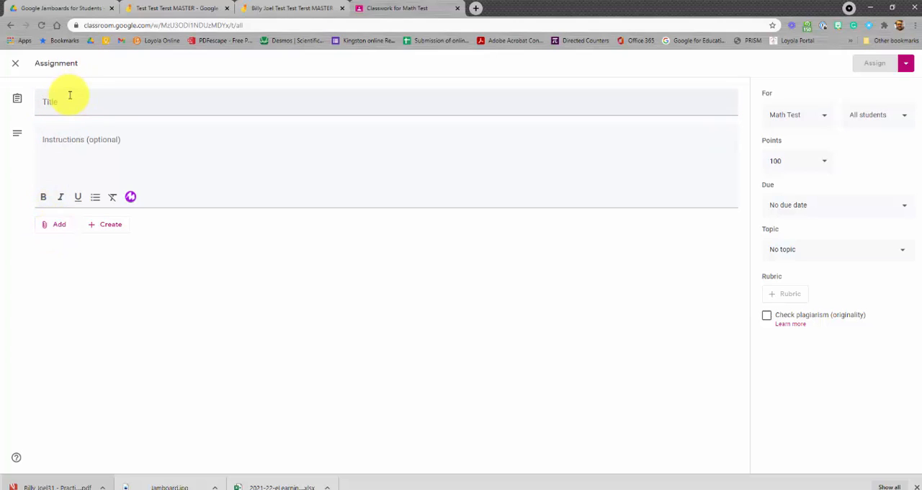
pyautogui.write('Test Test Exam')
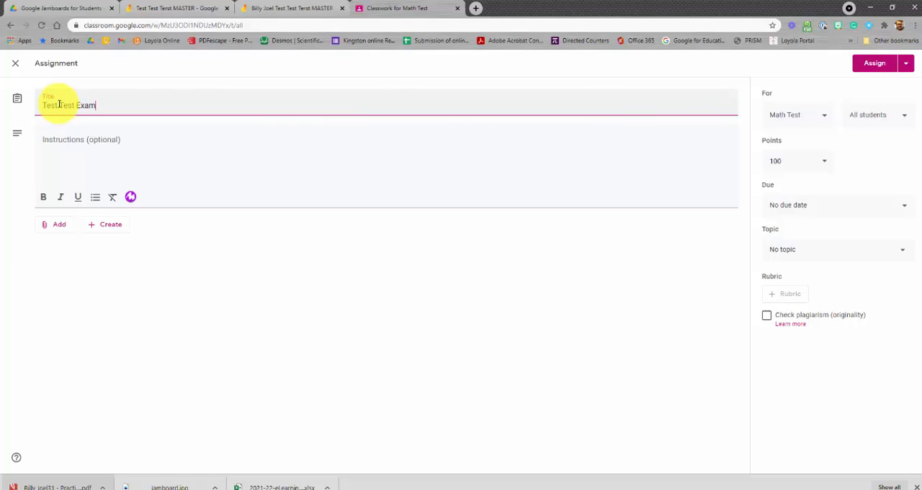
# Attach the Test Test Terst MASTER jam from Drive and set it to make a copy for each student
pyautogui.click(44, 228)
pyautogui.click(79, 246)
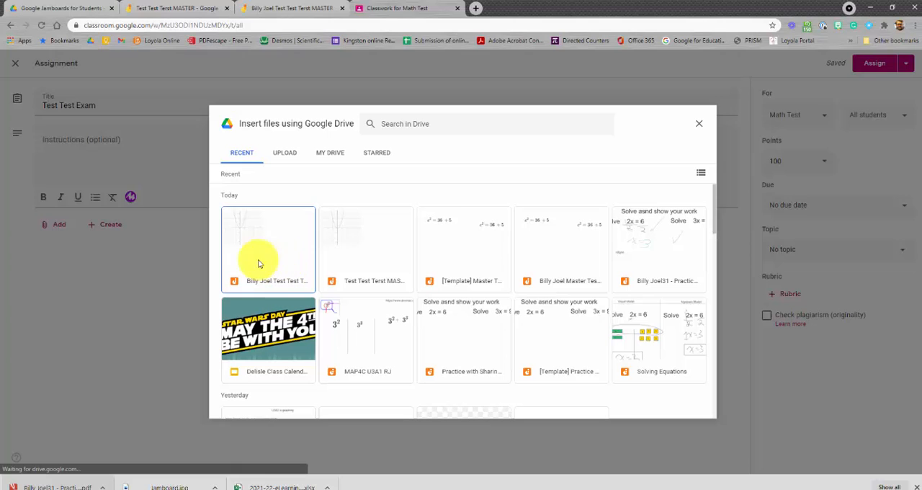
pyautogui.click(375, 253)
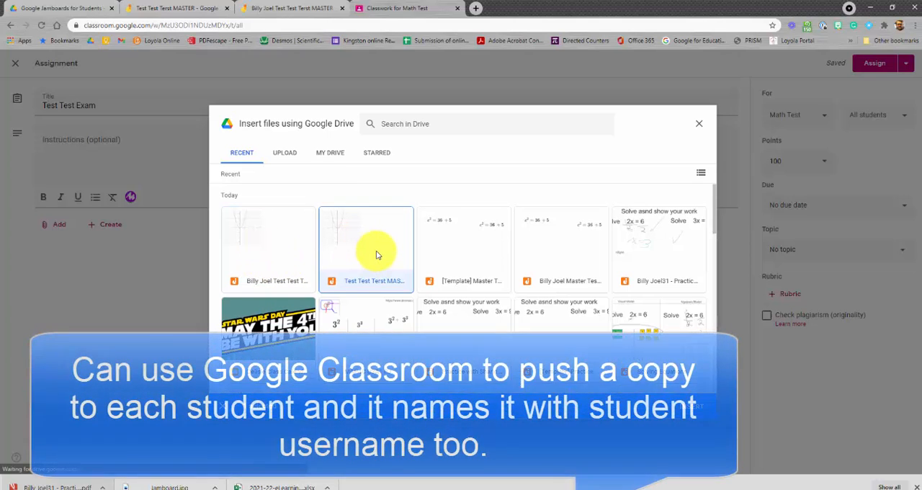
pyautogui.click(686, 402)
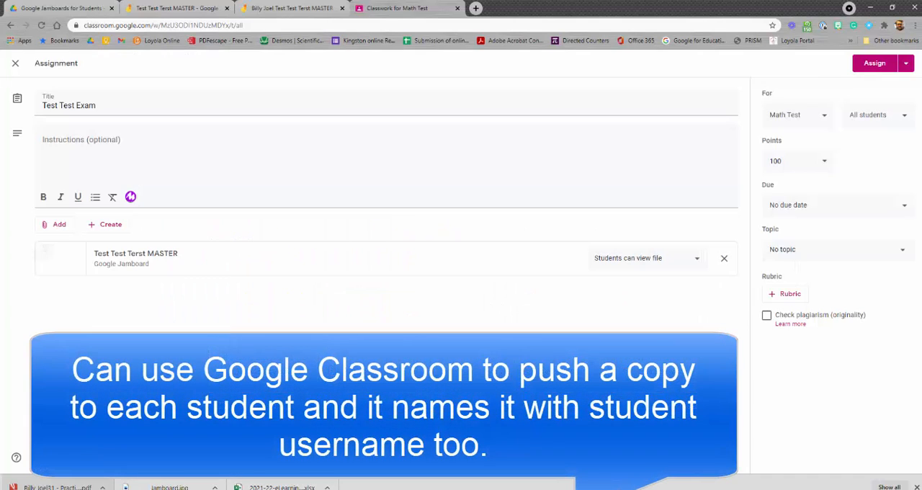
pyautogui.click(662, 265)
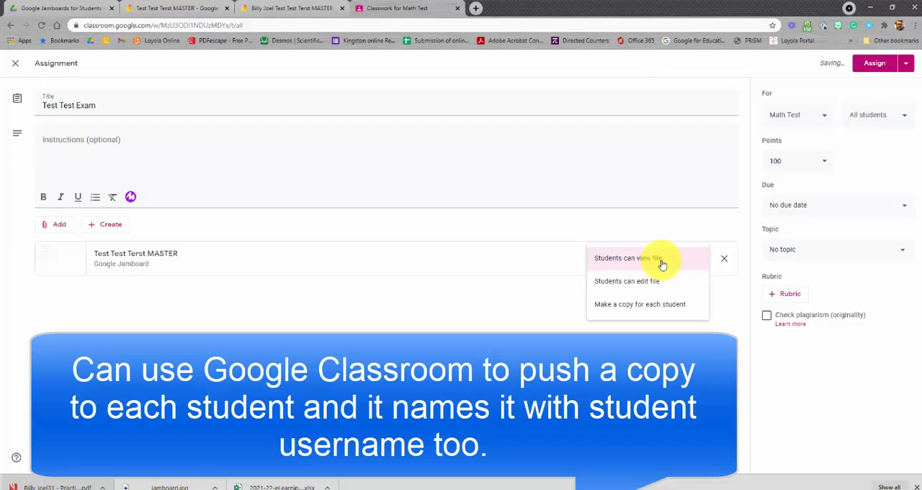
pyautogui.click(646, 313)
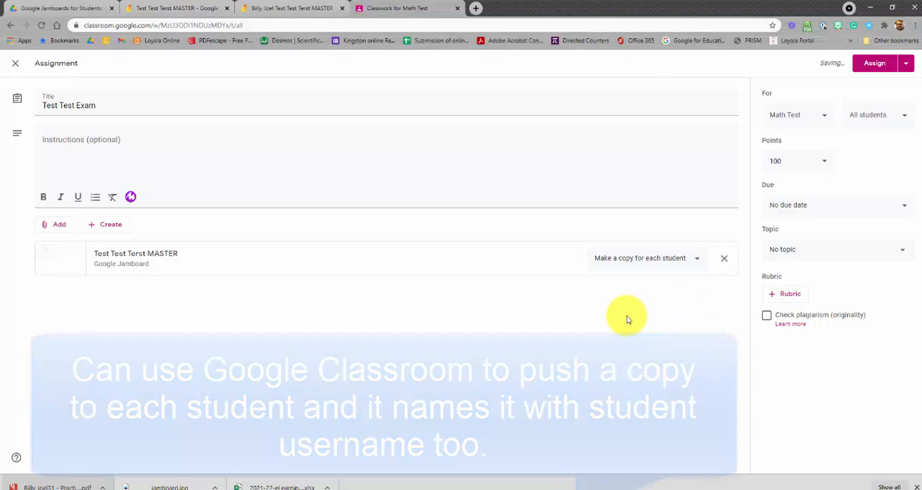
# Save the assignment as a draft and reopen it
pyautogui.click(906, 63)
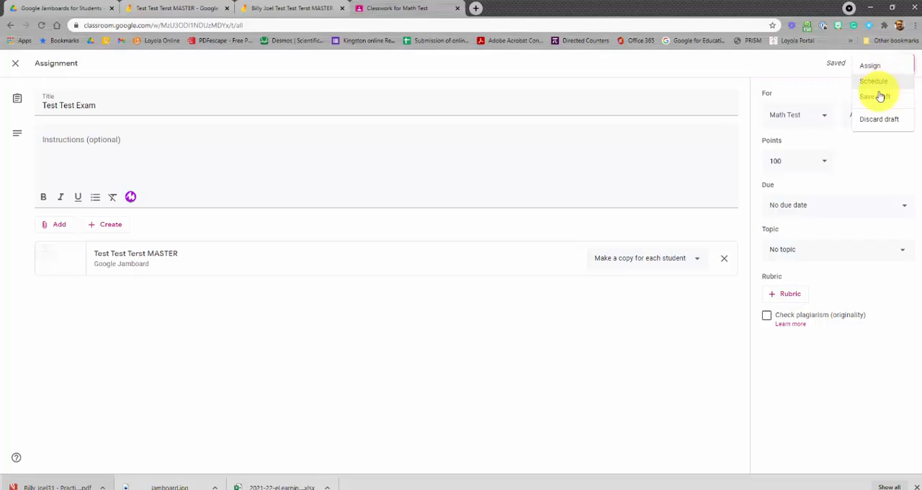
pyautogui.click(877, 98)
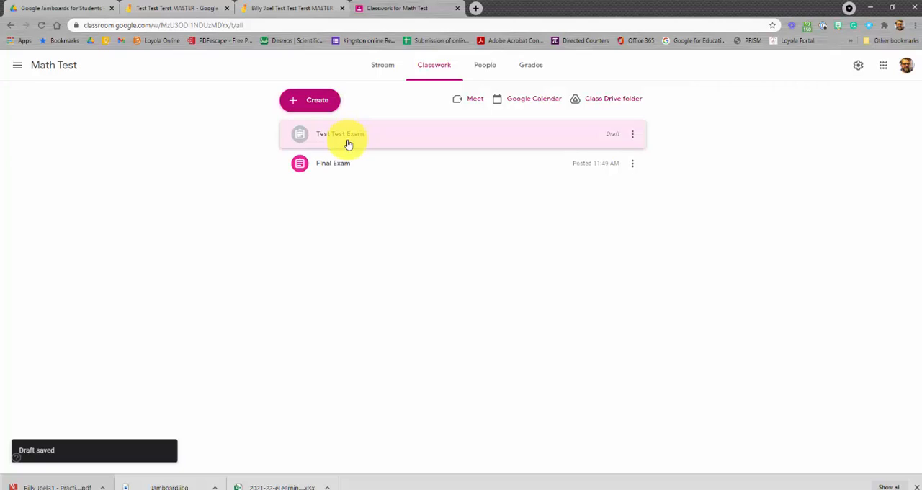
pyautogui.click(348, 141)
pyautogui.click(319, 237)
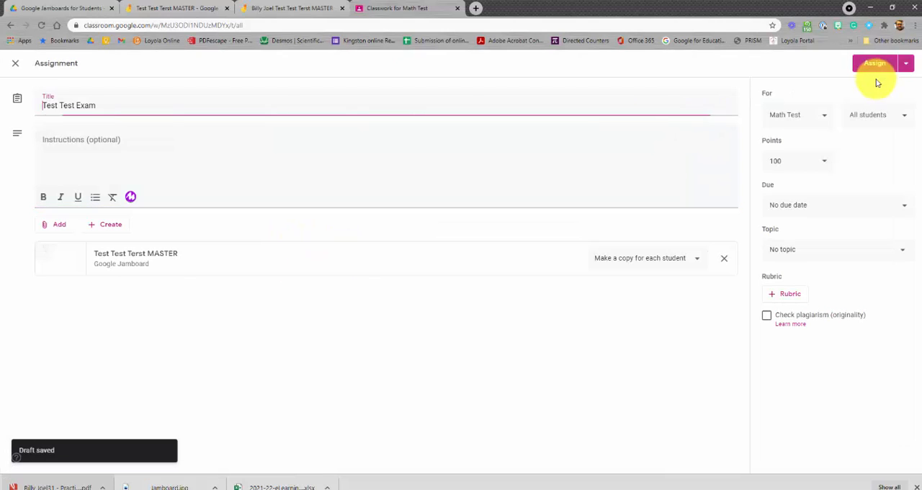
# Assign the Test Test Exam assignment to the class
pyautogui.click(872, 64)
pyautogui.click(524, 286)
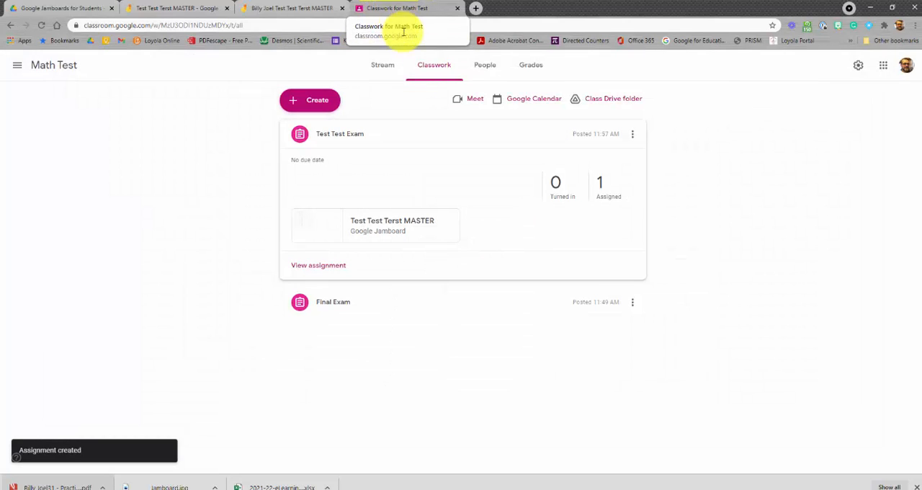
# Copy the class invite link from the student invitation dialog and close it
pyautogui.click(482, 70)
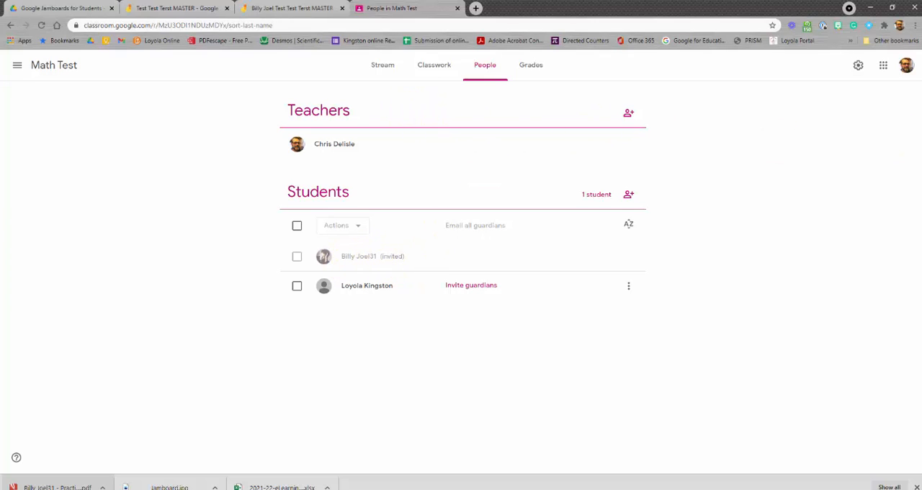
pyautogui.click(628, 196)
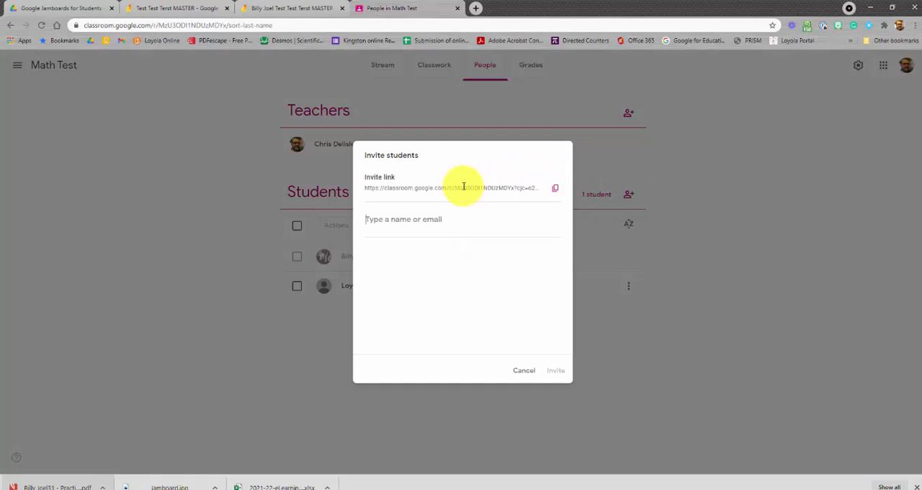
pyautogui.click(557, 190)
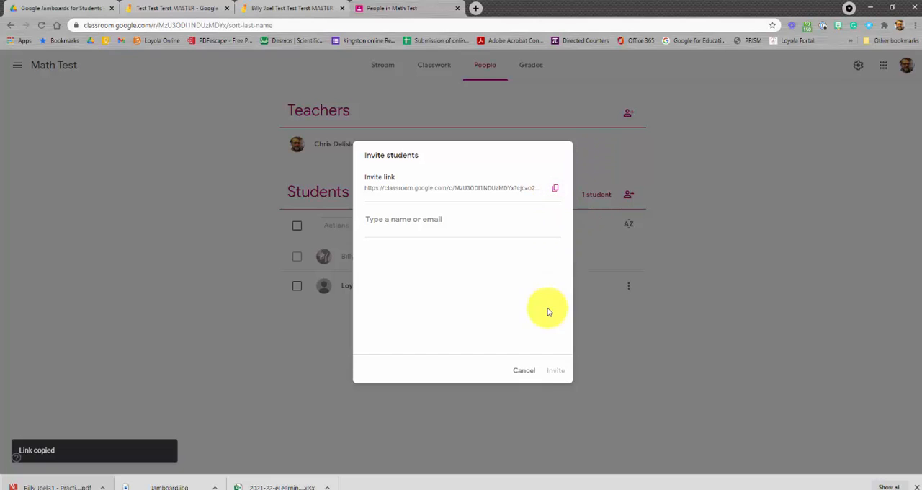
pyautogui.click(523, 371)
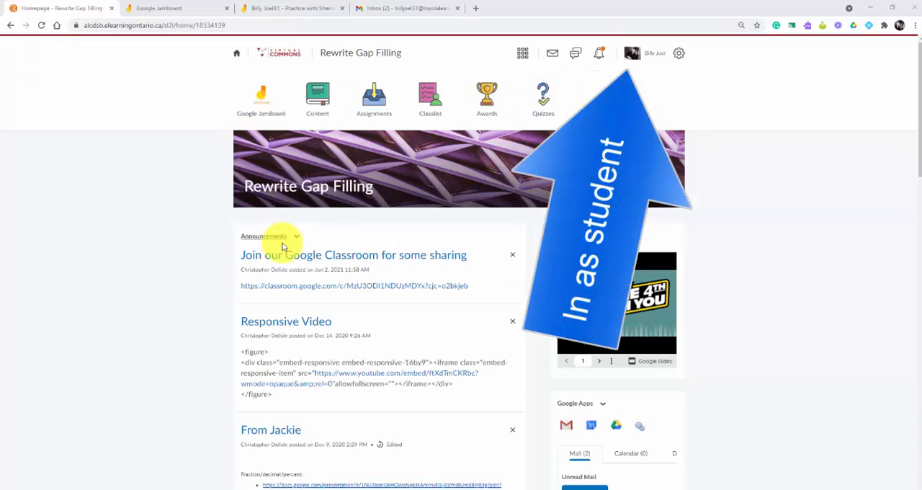
# As the student, open the Google Classroom link from the course announcement and join the Math Test class
pyautogui.click(315, 289)
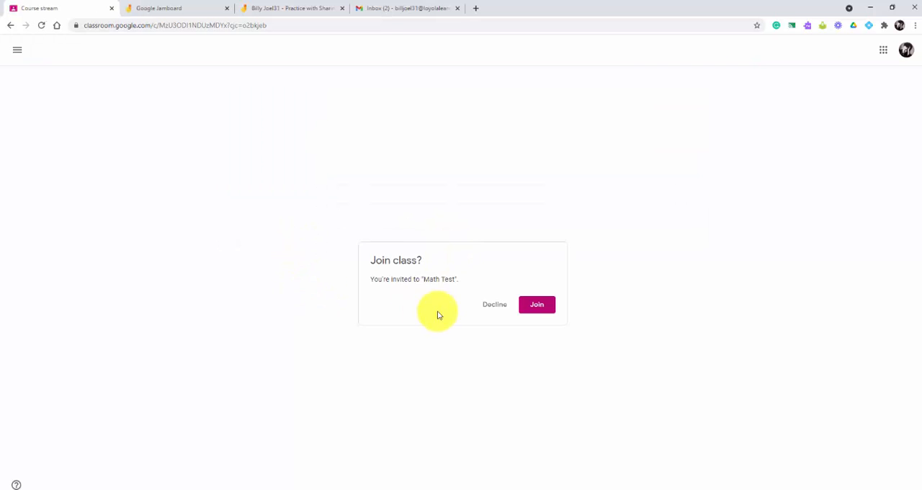
pyautogui.click(546, 307)
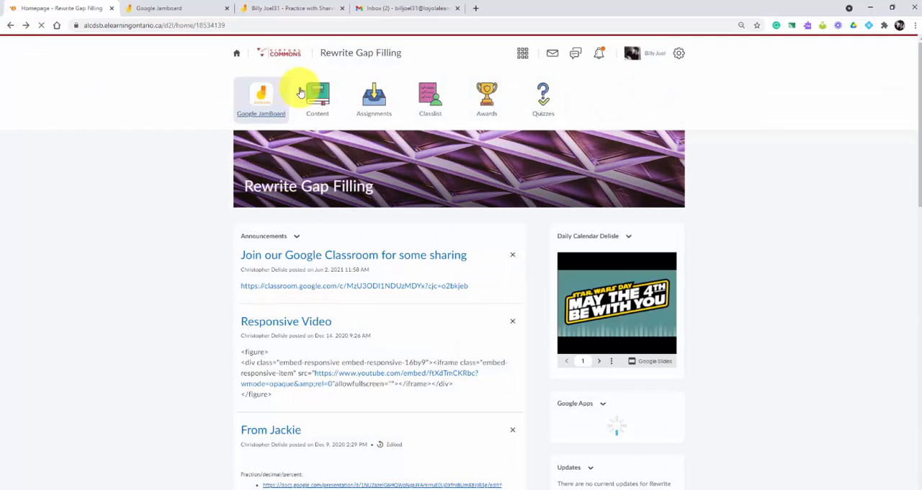
# Open Google Jamboard from the student's course homepage and refresh the list of jams
pyautogui.click(261, 97)
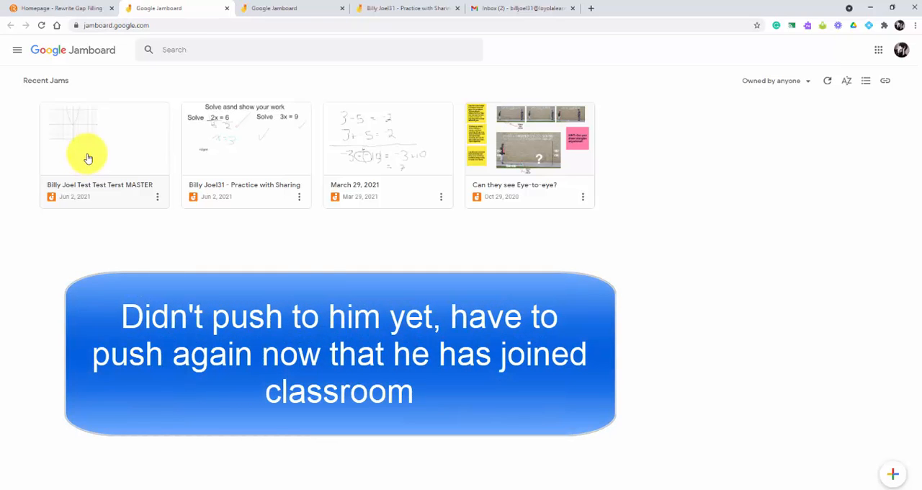
pyautogui.click(41, 27)
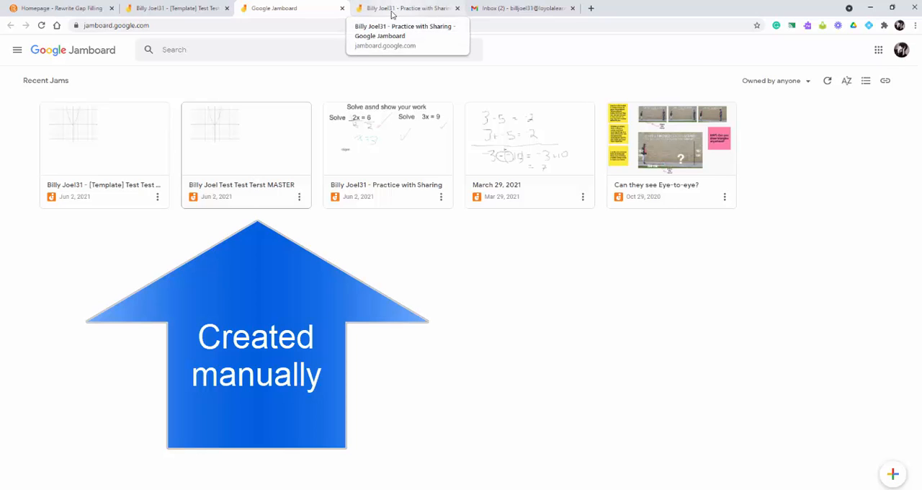
# As the student, open the manually shared Billy Joel Test Test Terst MASTER jam and view its sharing settings
pyautogui.click(242, 136)
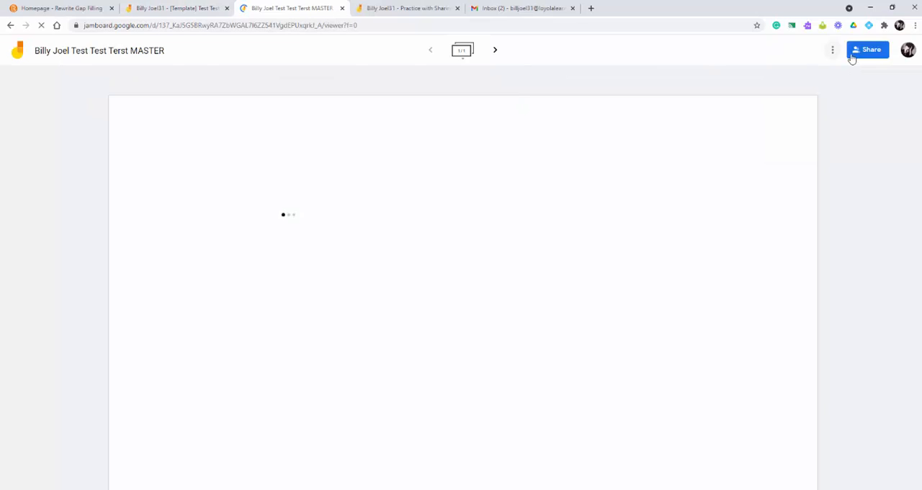
pyautogui.click(852, 52)
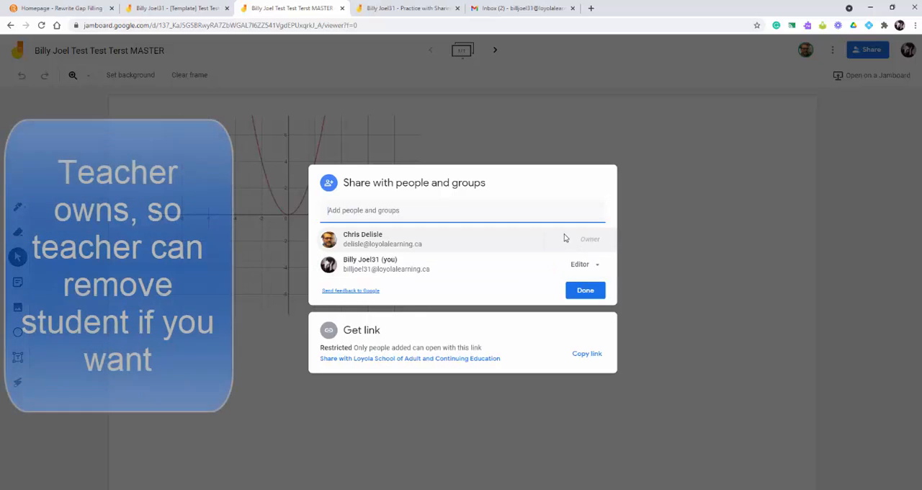
pyautogui.moveTo(566, 236)
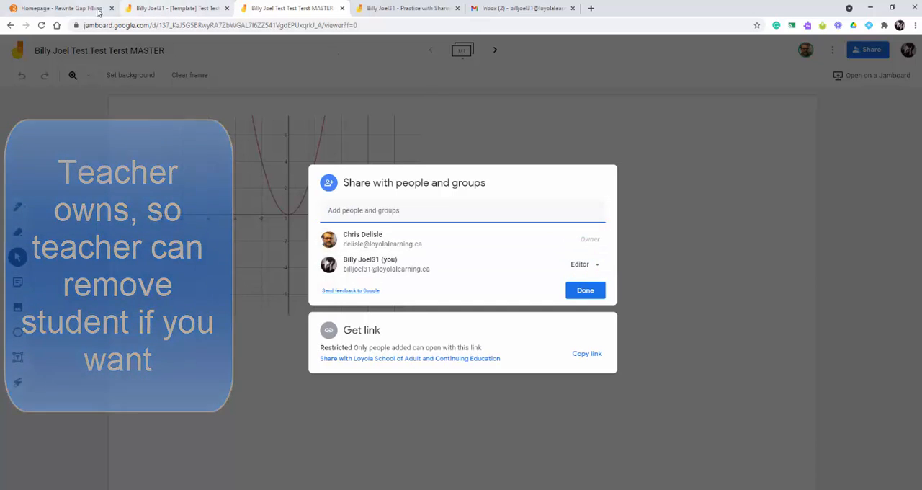
# Switch to the Classroom-created [Template] Test Test Terst MASTER jam and view its sharing settings
pyautogui.click(172, 9)
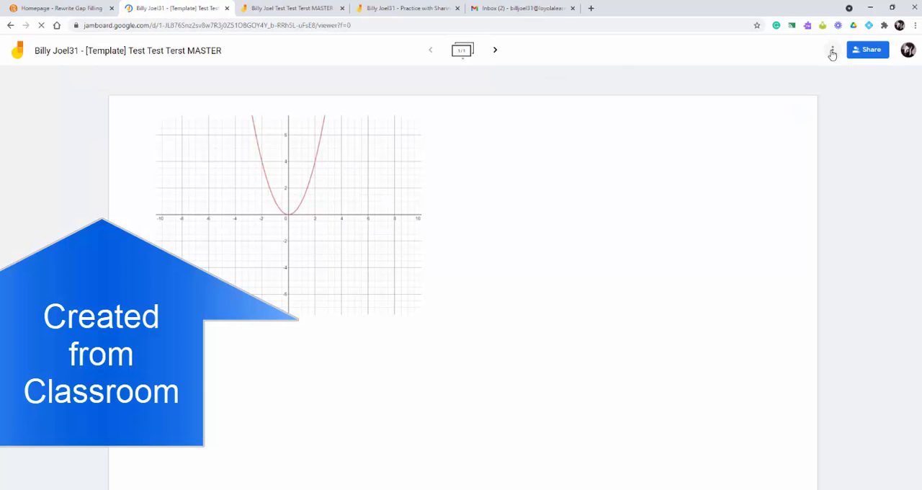
pyautogui.click(832, 54)
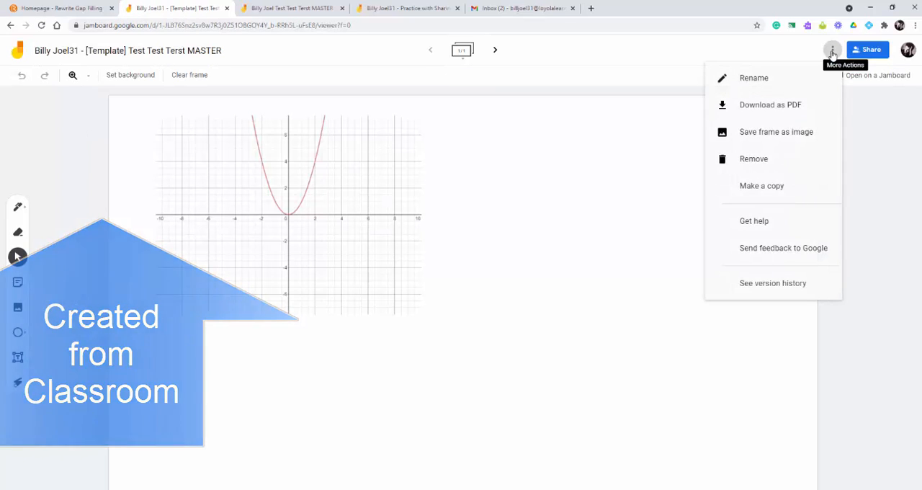
pyautogui.click(873, 53)
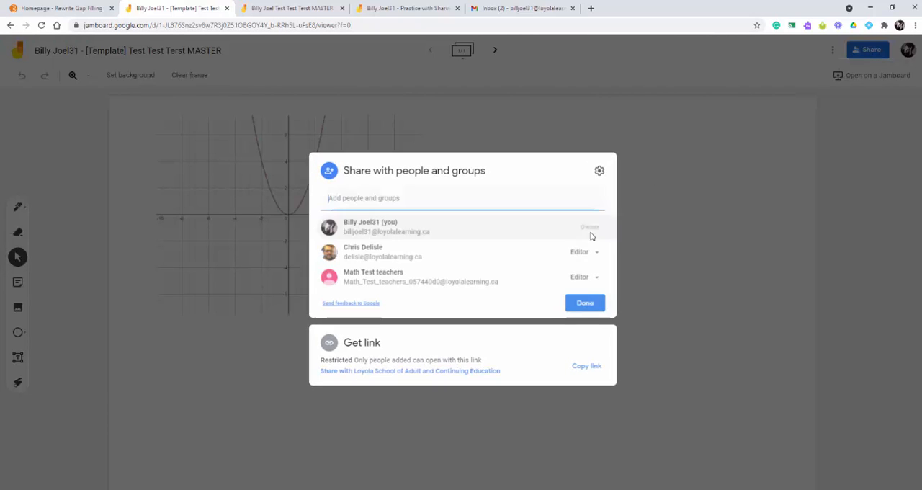